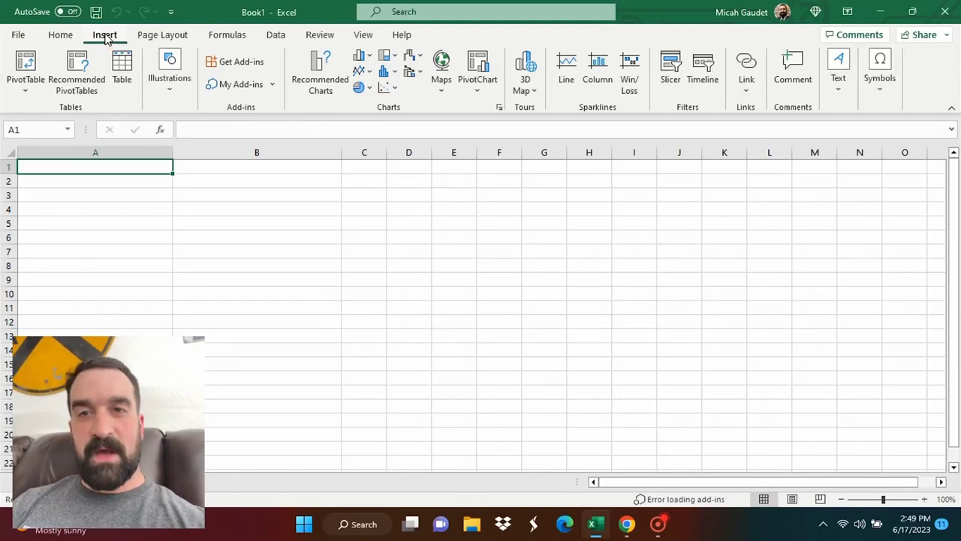
Step: Search the Office add-ins store for AI add-ins and add GPT in Excel
click(240, 67)
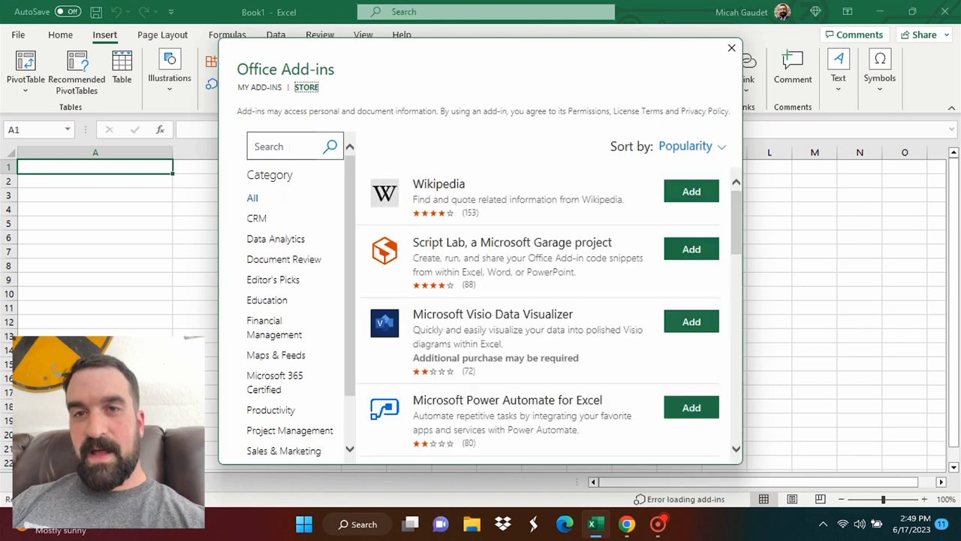
click(283, 145)
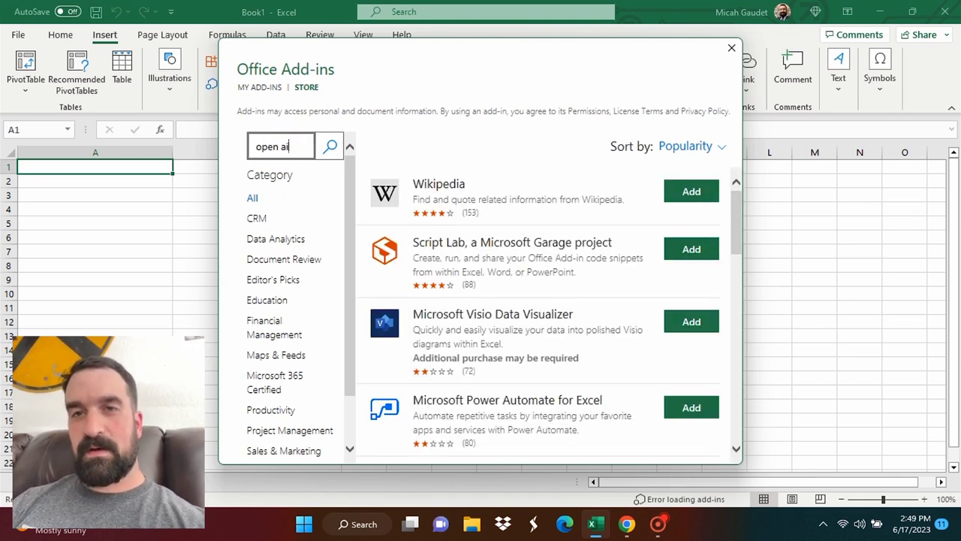
click(330, 146)
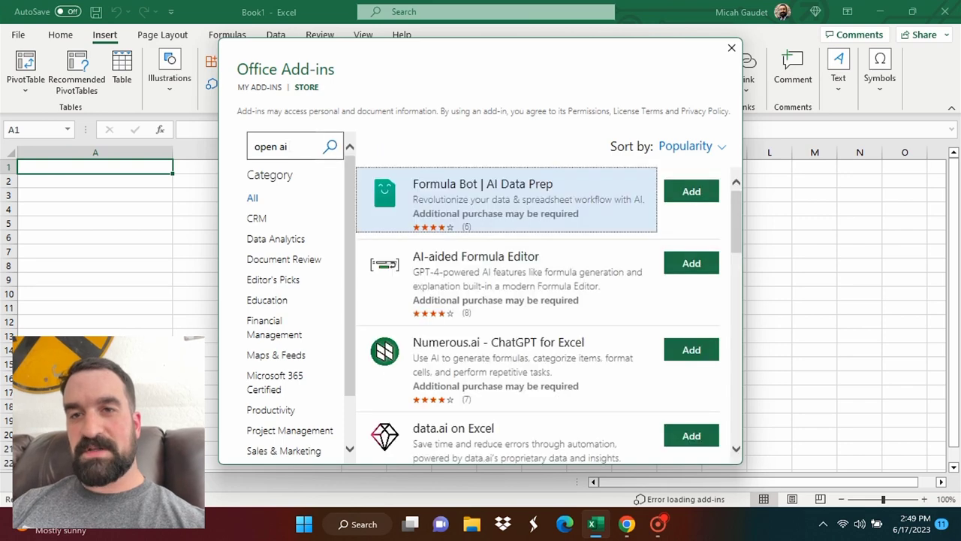
mouse_move(737, 203)
mouse_down()
mouse_move(749, 388)
mouse_move(736, 418)
mouse_move(734, 410)
mouse_up()
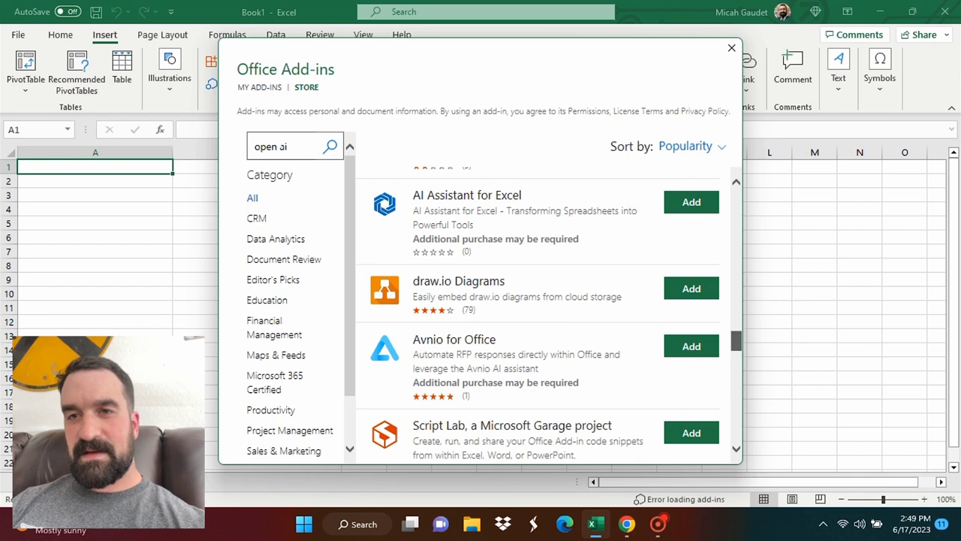
click(278, 147)
double_click(289, 146)
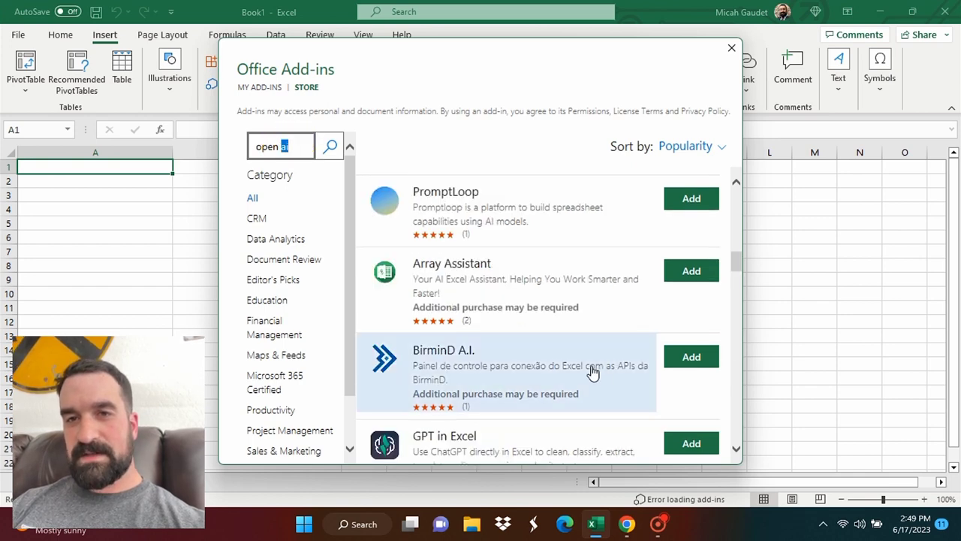
click(693, 444)
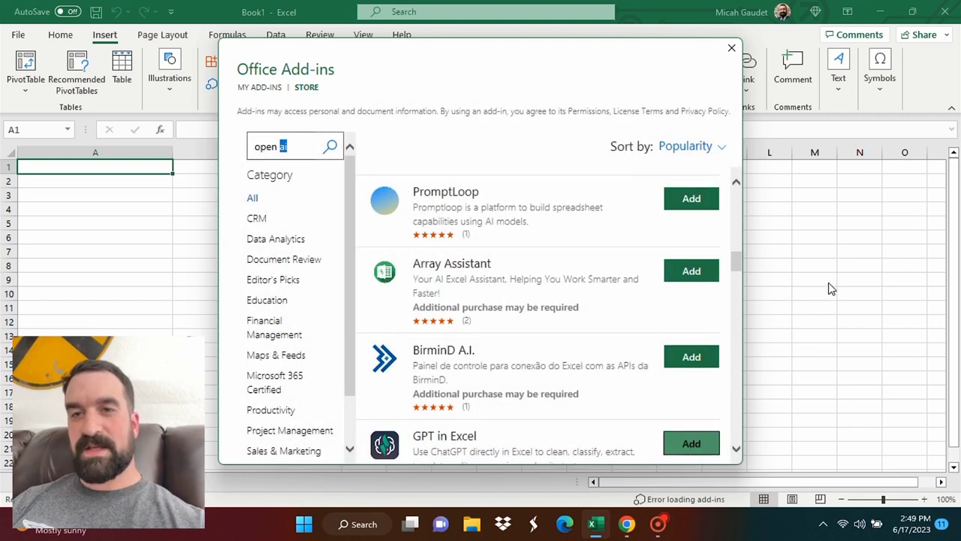
click(730, 48)
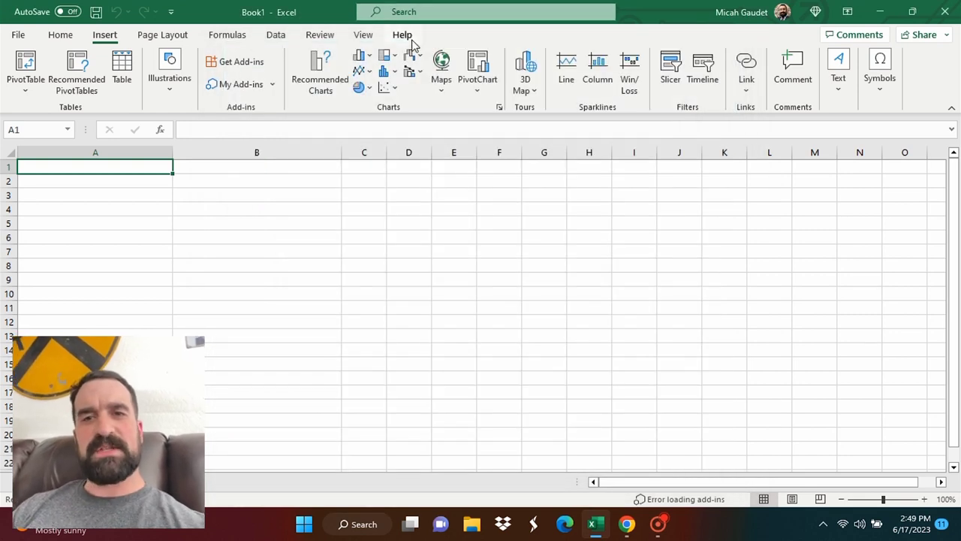
Step: Load GPT in Excel and insert its =GPT_HLIST("Name 5 fruits.") example into A1, then select A3
click(229, 86)
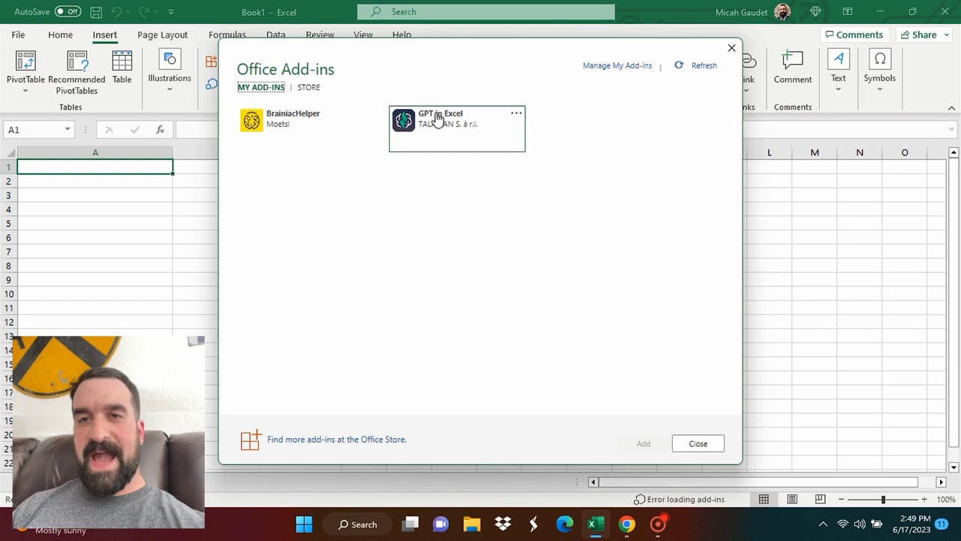
click(437, 119)
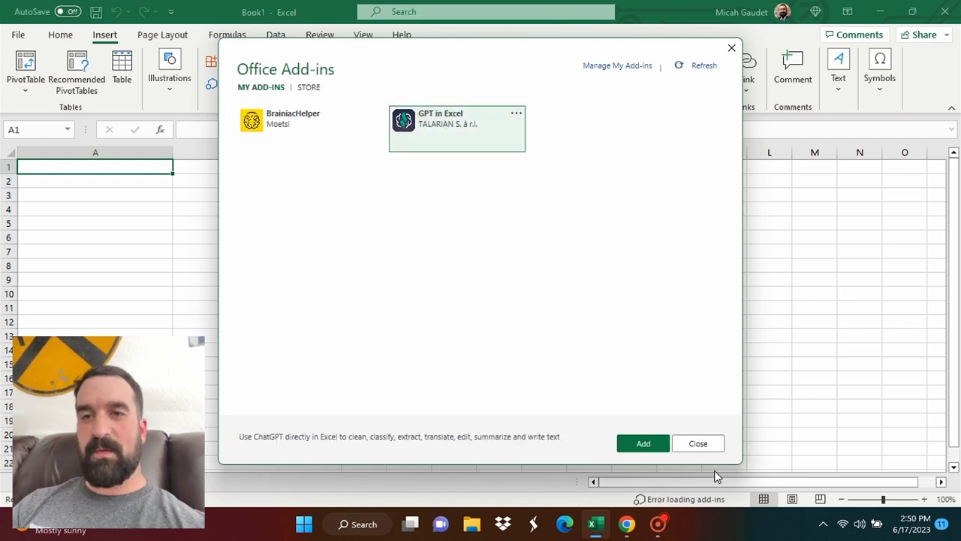
click(639, 442)
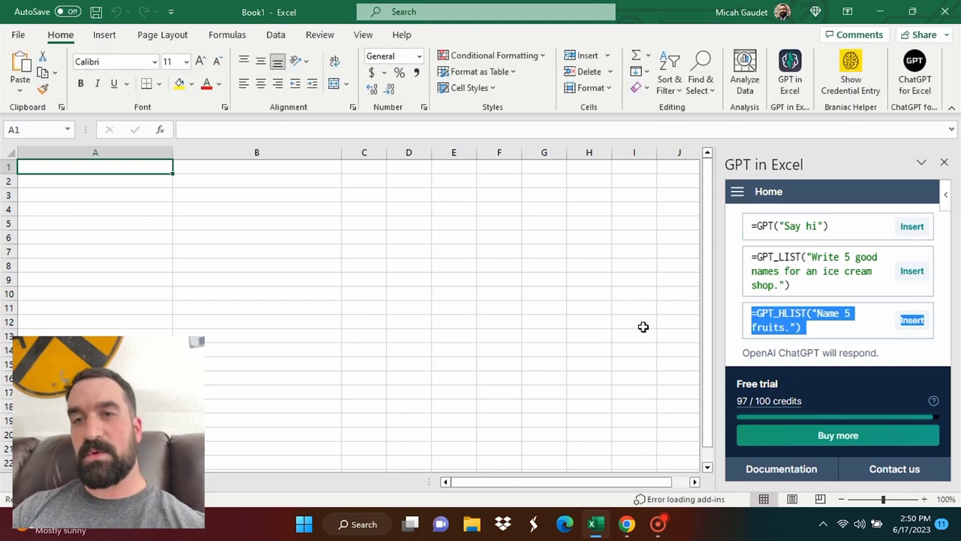
click(911, 321)
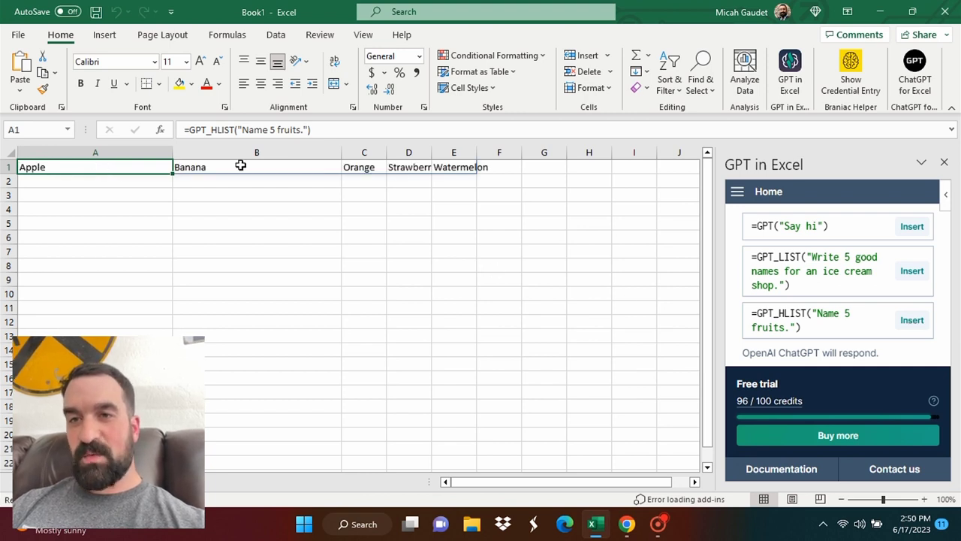
click(199, 180)
click(66, 191)
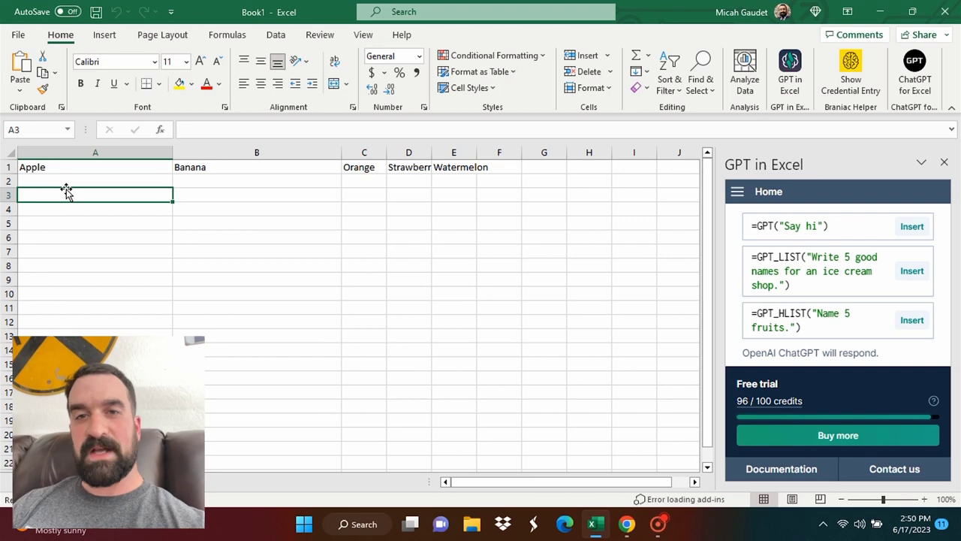
Step: Enter =GPT_LIST for Arizona city revenue sources in A3, then copy A3:A12 into a new sheet
text(=)
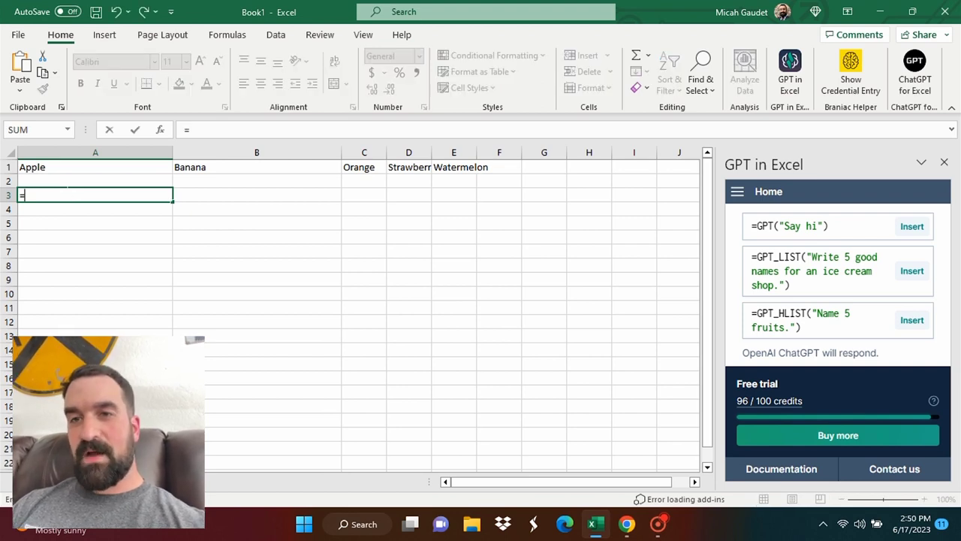
text(gpt)
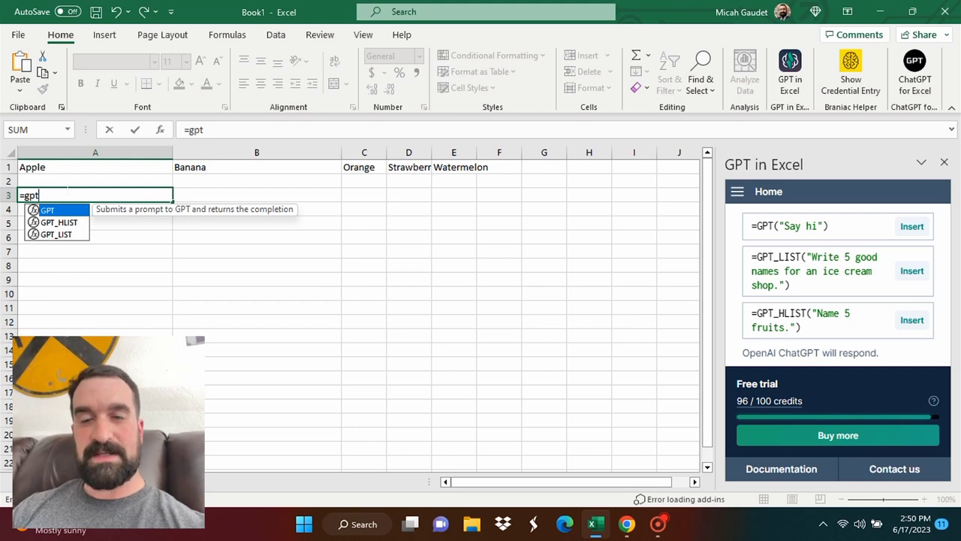
text(_)
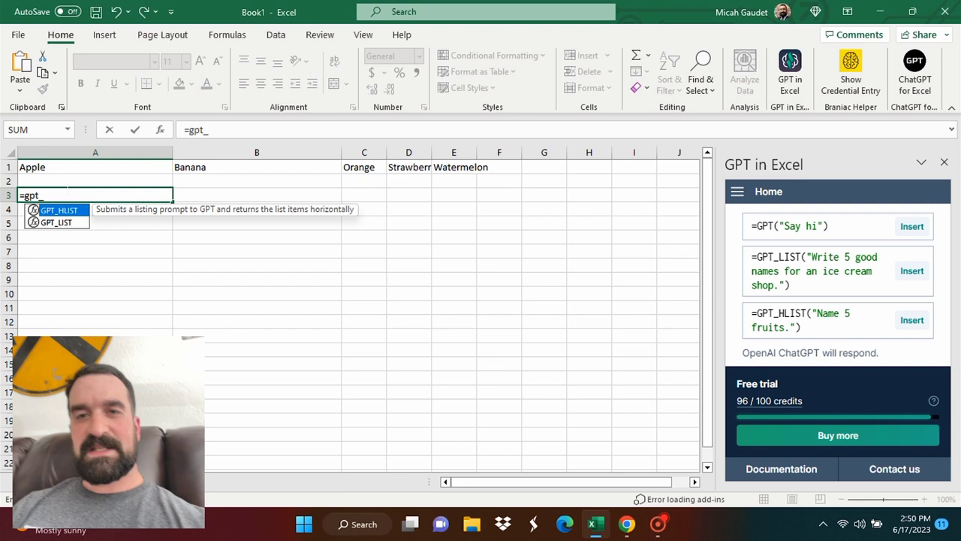
text(list)
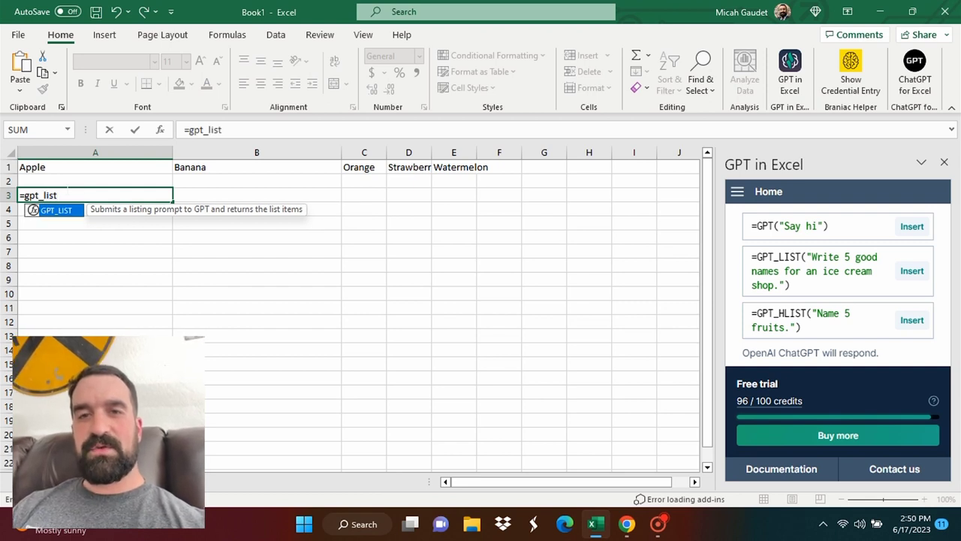
text(()
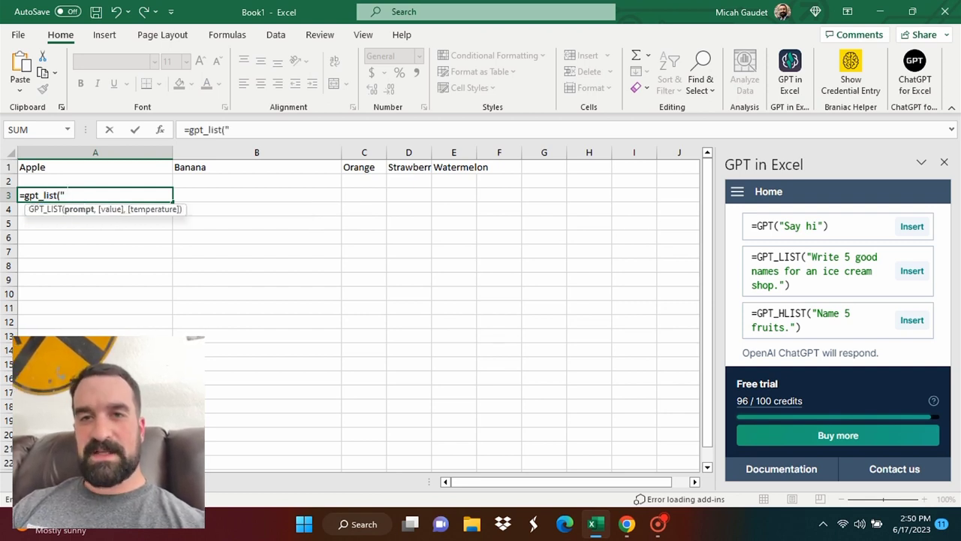
text("give the sources)
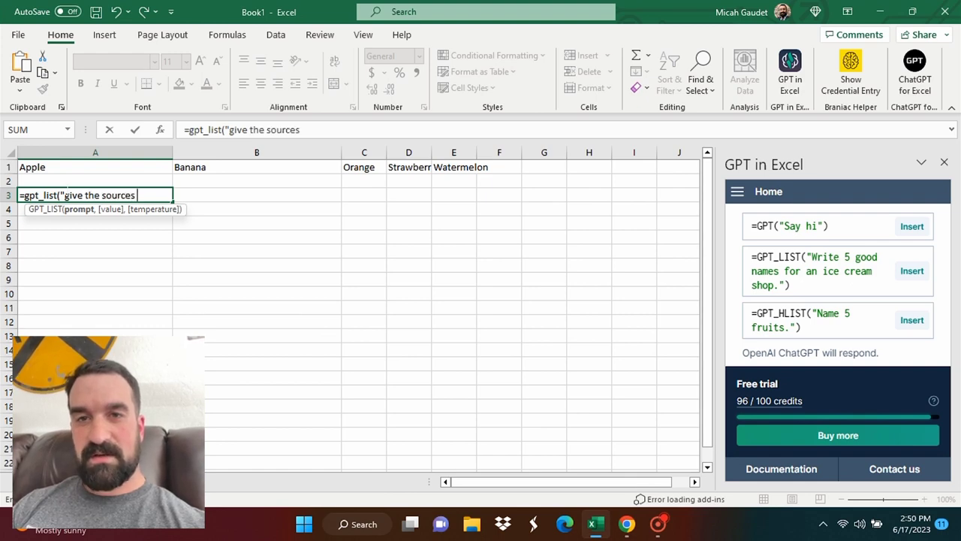
text( of revenues for a city in Arizona.")
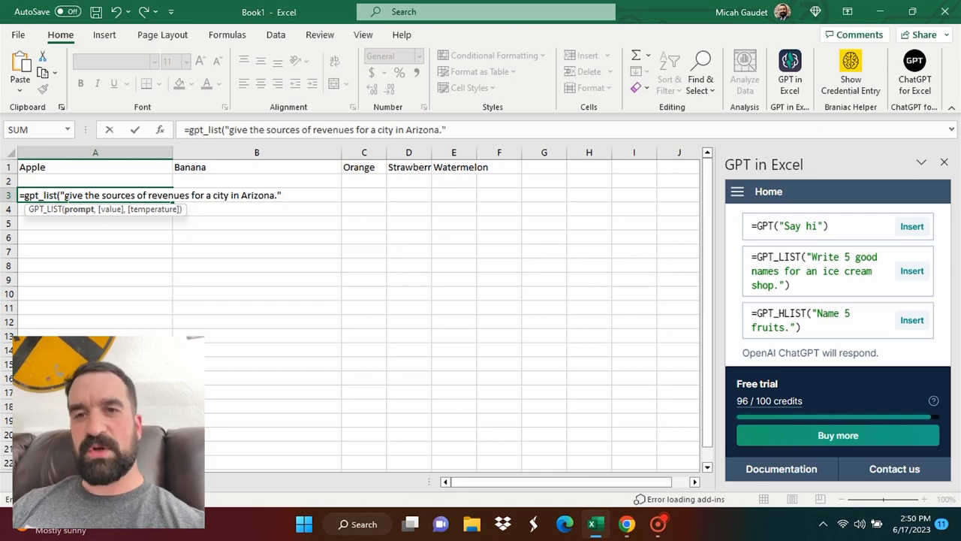
key(Return)
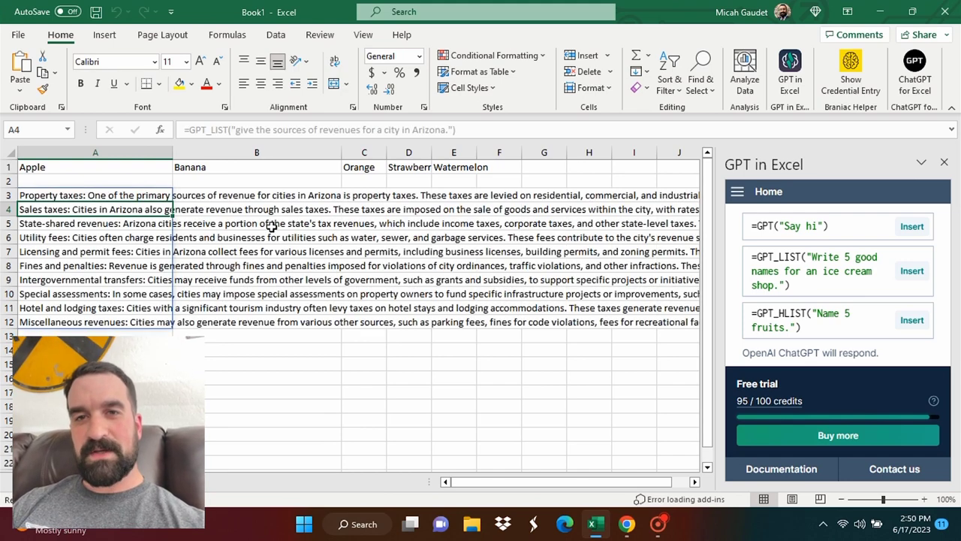
click(46, 195)
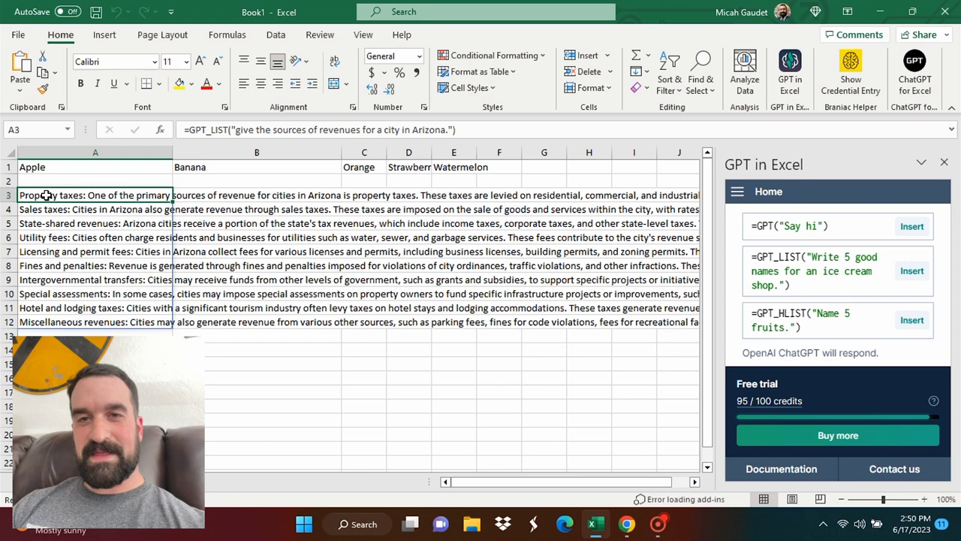
key(shift+Down)
key(shift+Down)
key(shift+Down)
key(shift+Down)
key(shift+Down)
key(shift+Down)
key(shift+Down)
key(shift+Down)
key(shift+Down)
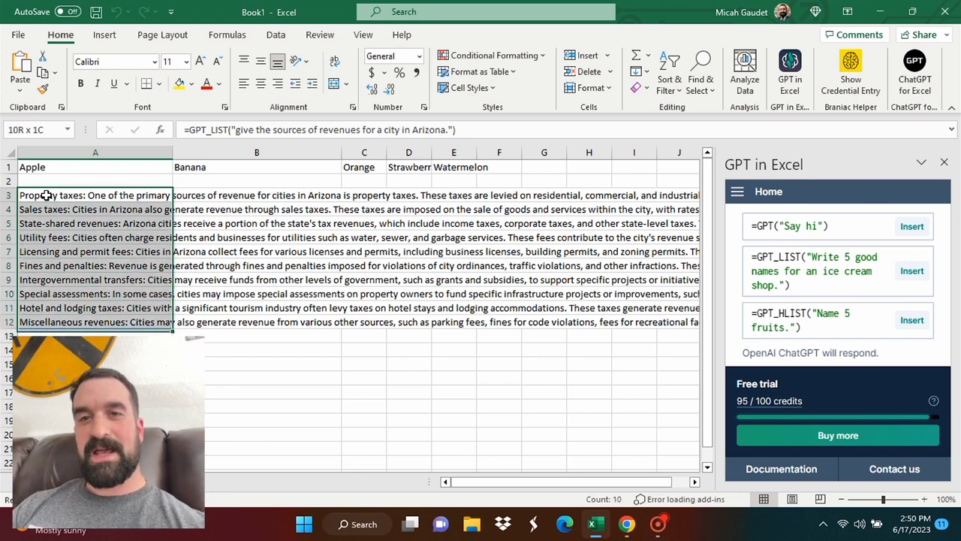
key(ctrl+c)
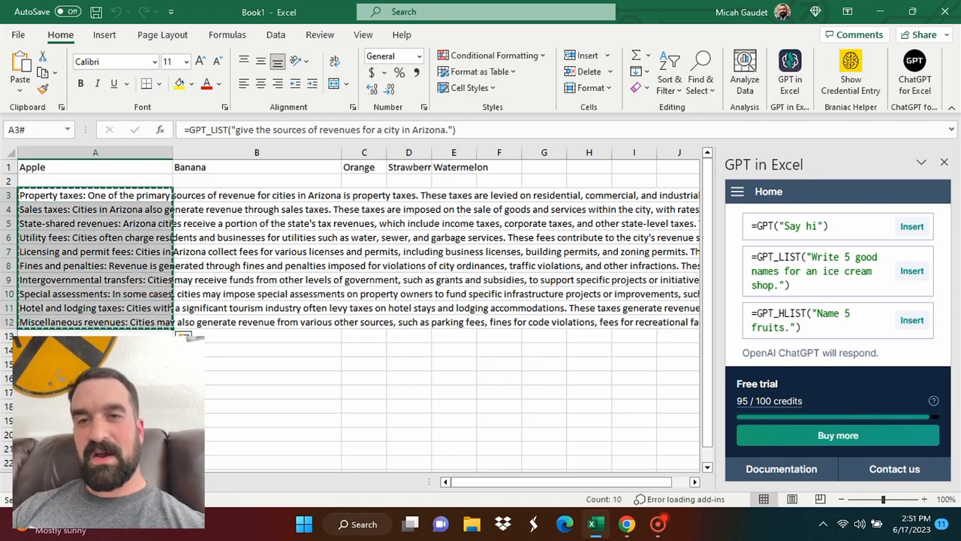
key(shift+F11)
key(ctrl+v)
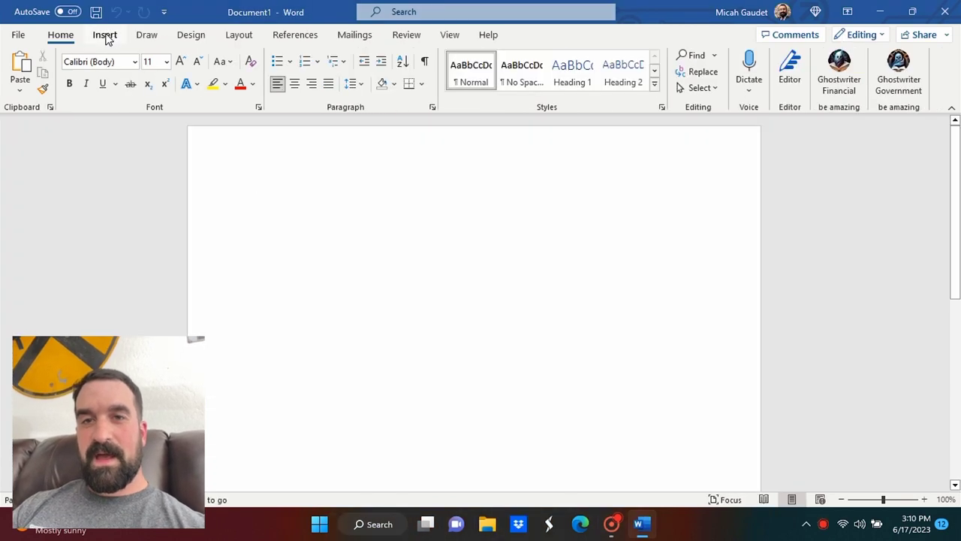
Step: Search the Word add-in store for 'chatgpt'
click(105, 37)
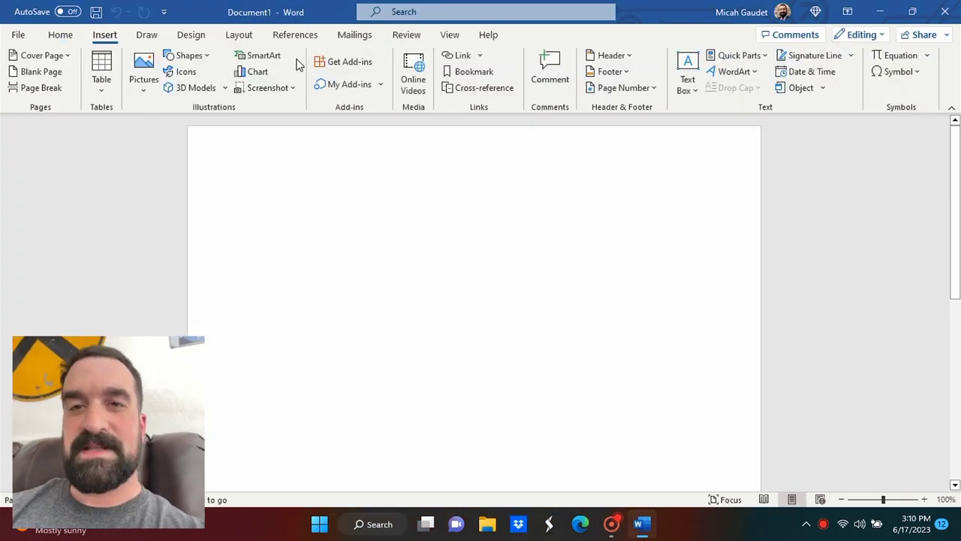
click(330, 66)
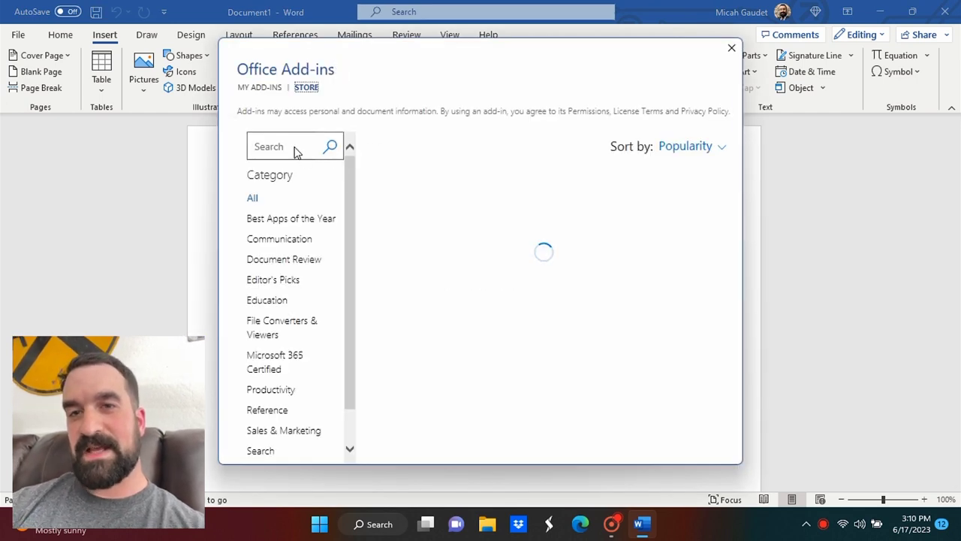
click(293, 145)
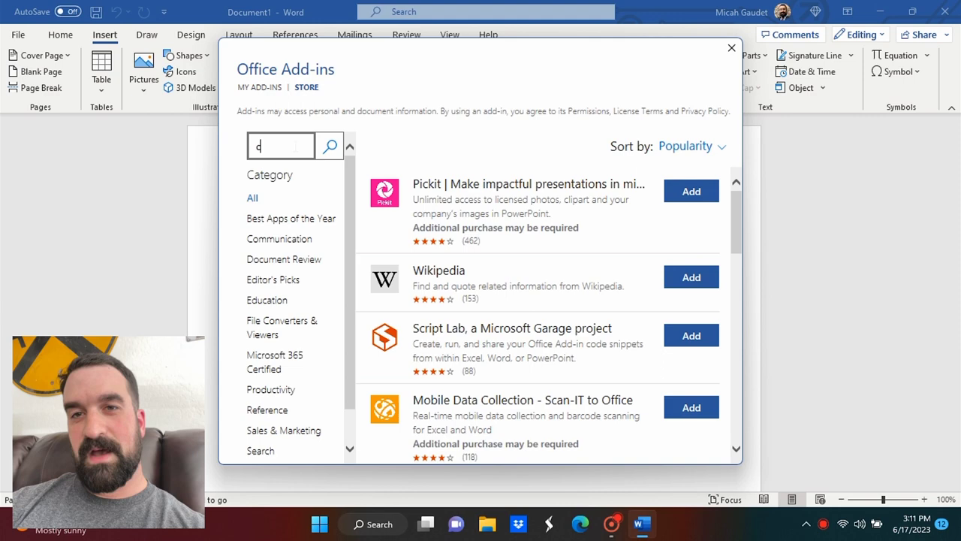
text(chatgpt)
key(Return)
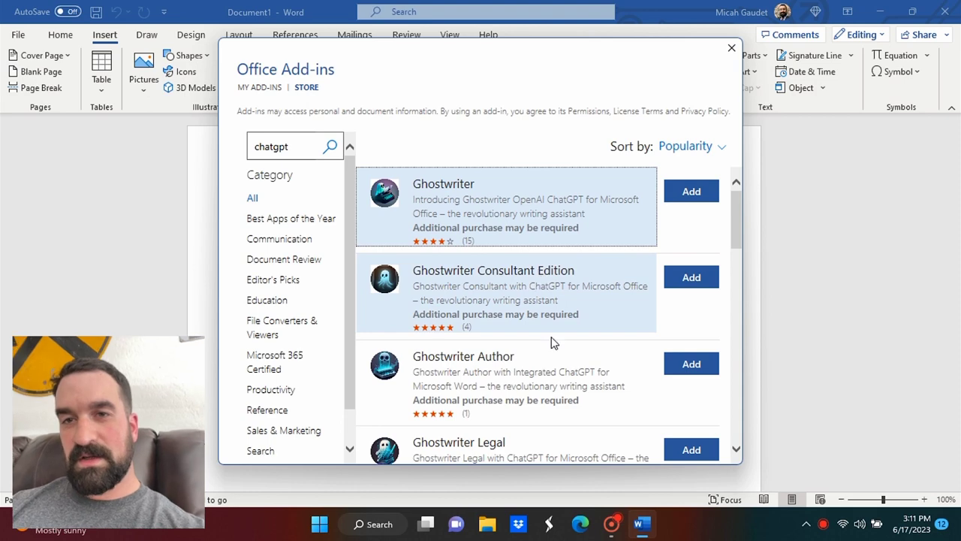
Step: Browse the Ghostwriter results and add Ghostwriter Government, accepting its license terms
key(Down)
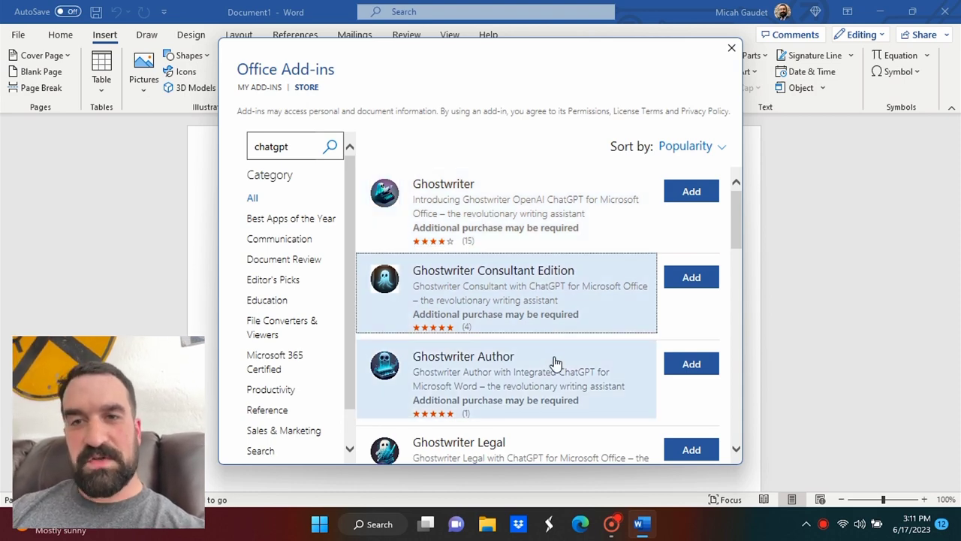
key(Down)
key(Down)
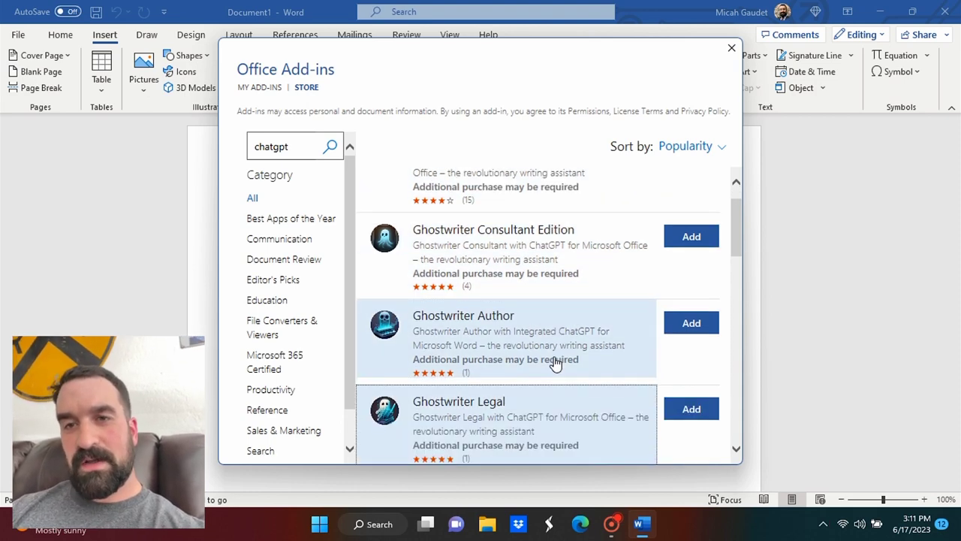
key(Down)
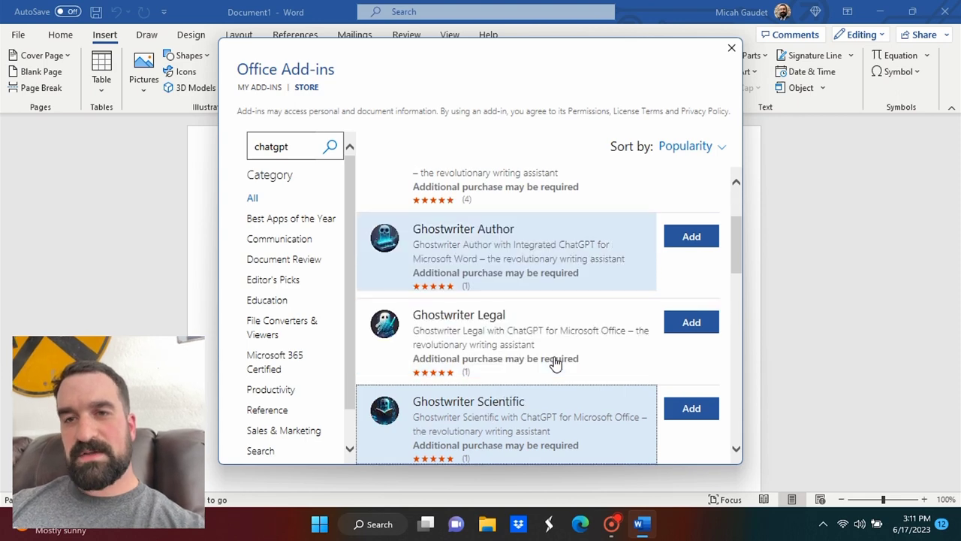
key(Down)
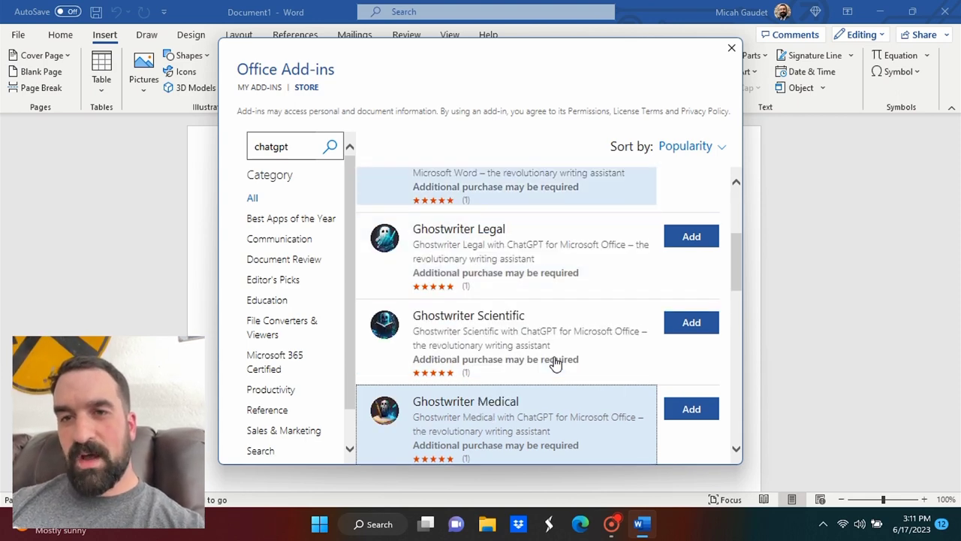
key(Down)
key(Down)
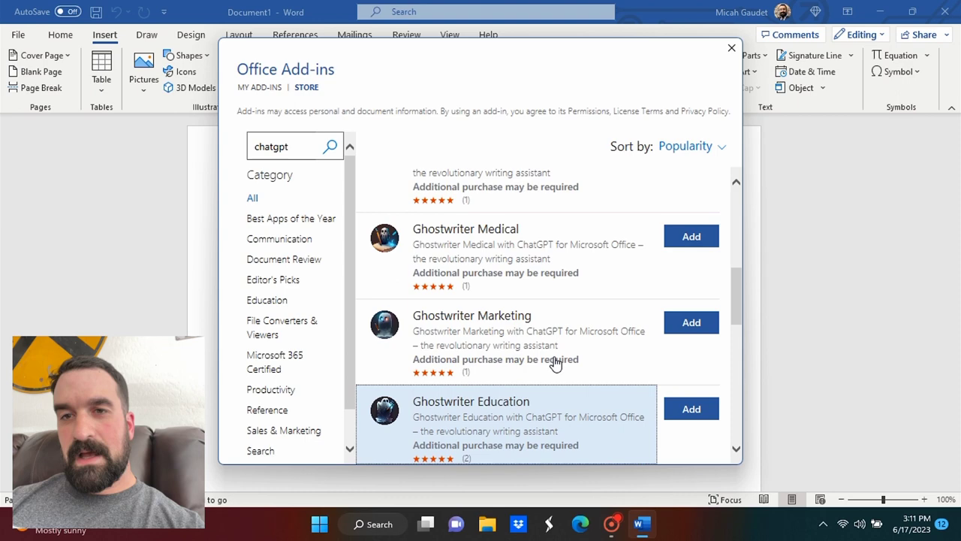
key(Down)
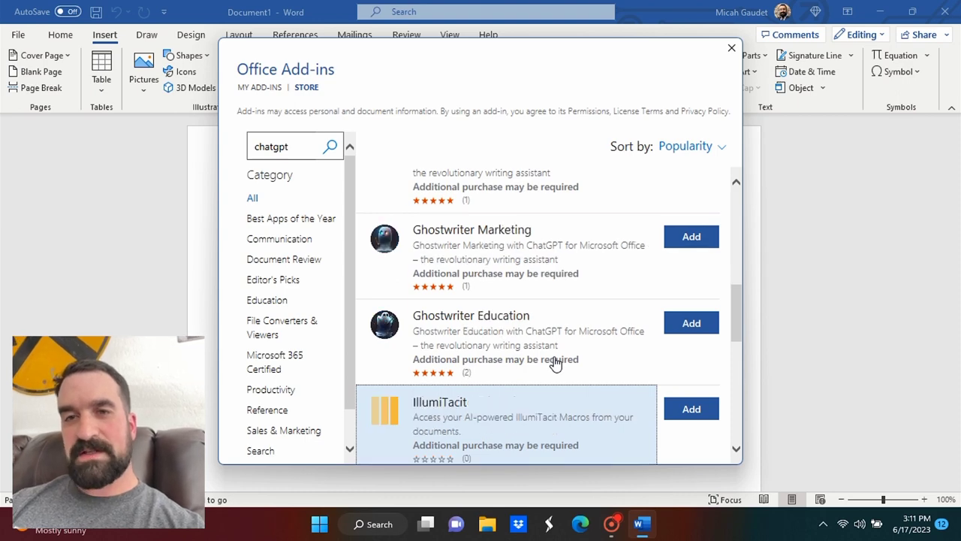
key(Down)
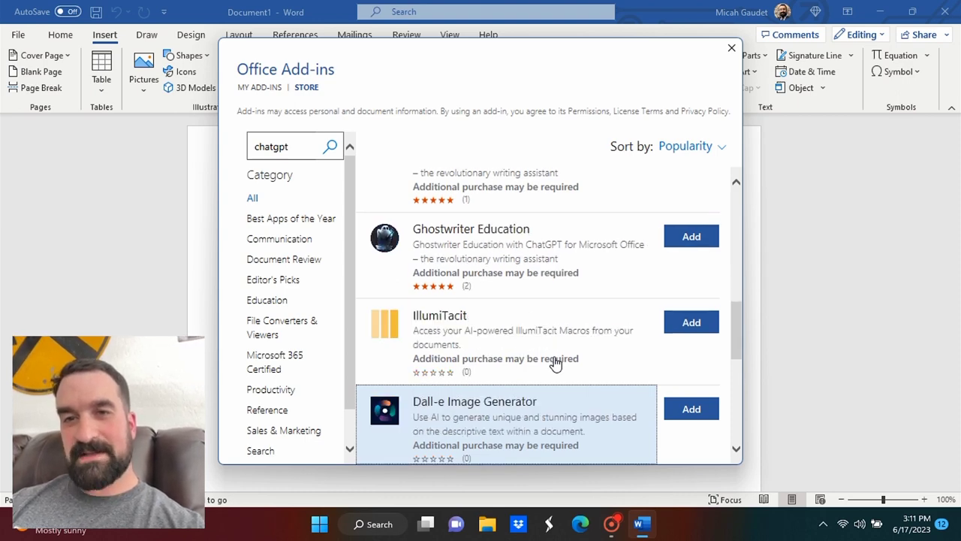
key(Down)
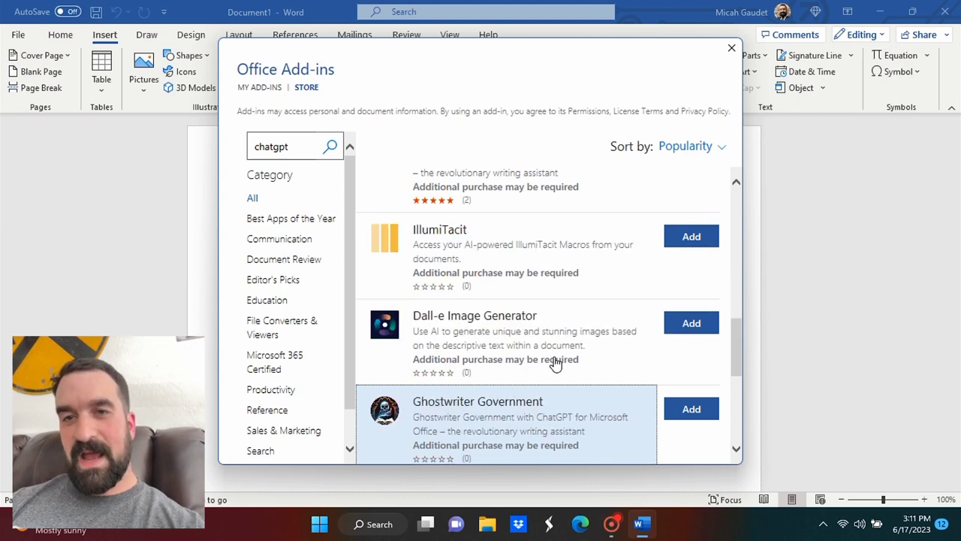
click(678, 410)
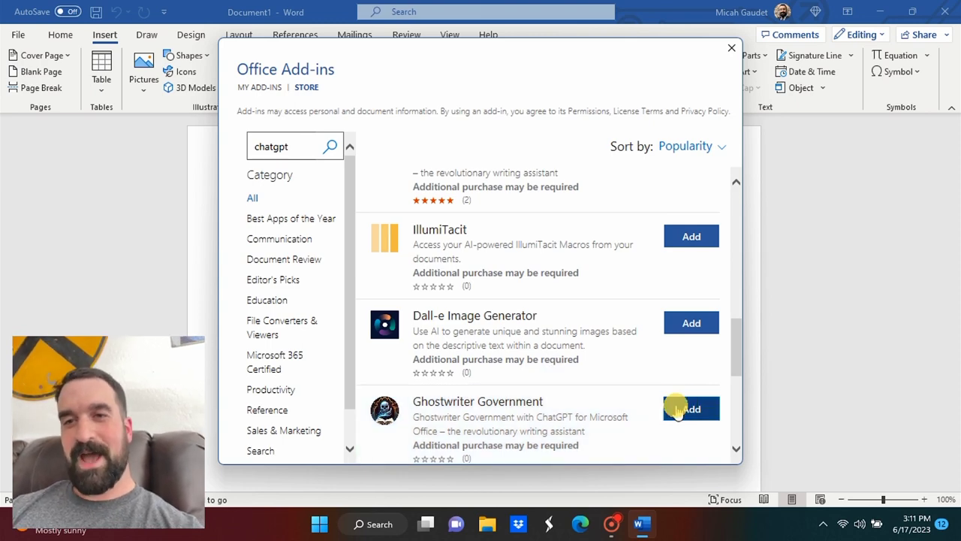
click(614, 305)
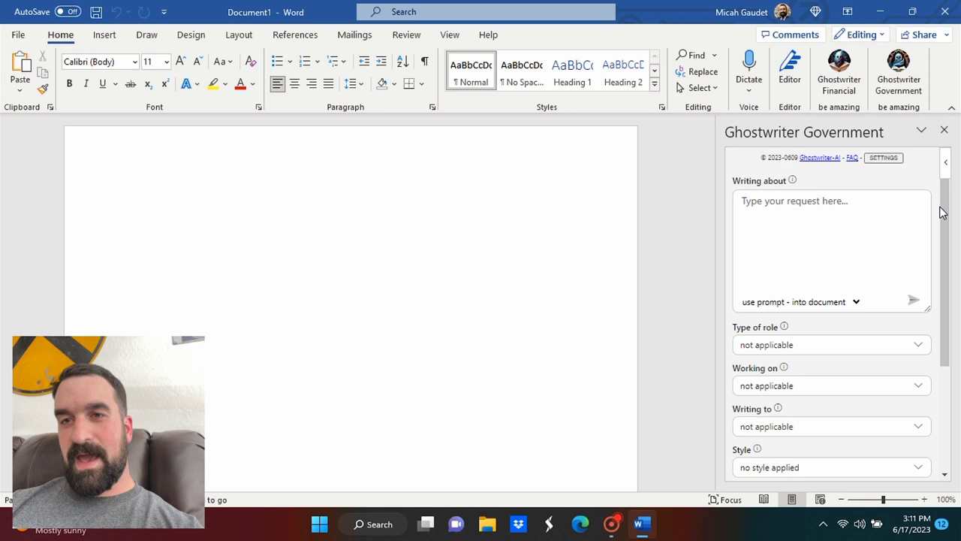
Step: Scroll the Type of role list down to its last entry, '**email me suggestions'
click(828, 345)
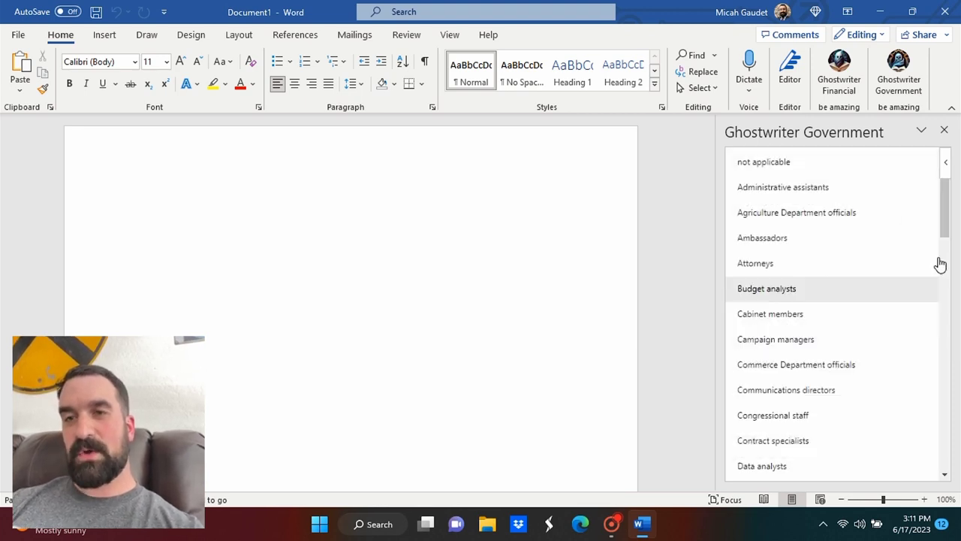
drag(945, 214, 946, 465)
Step: Set Working on to Budgets and Writing to to Law enforcement agencies
click(839, 468)
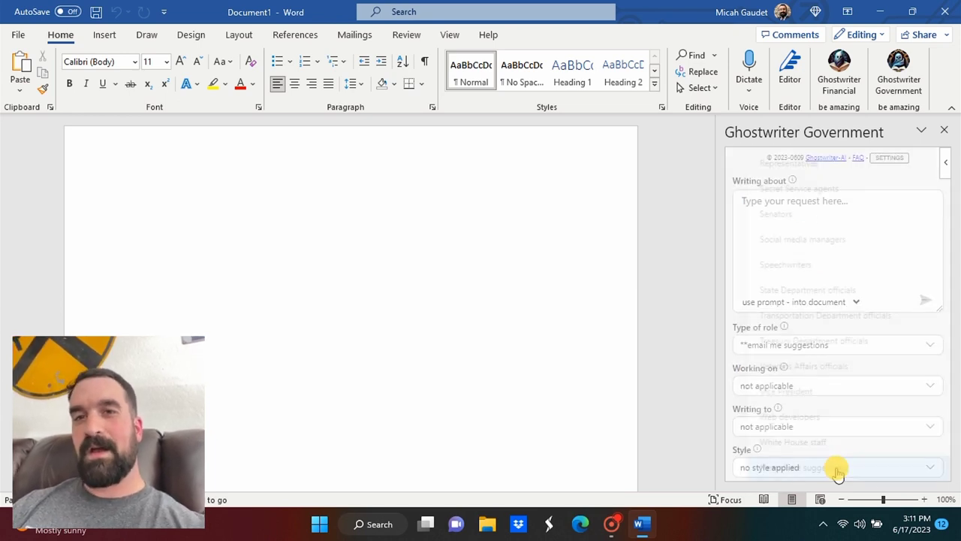
click(817, 384)
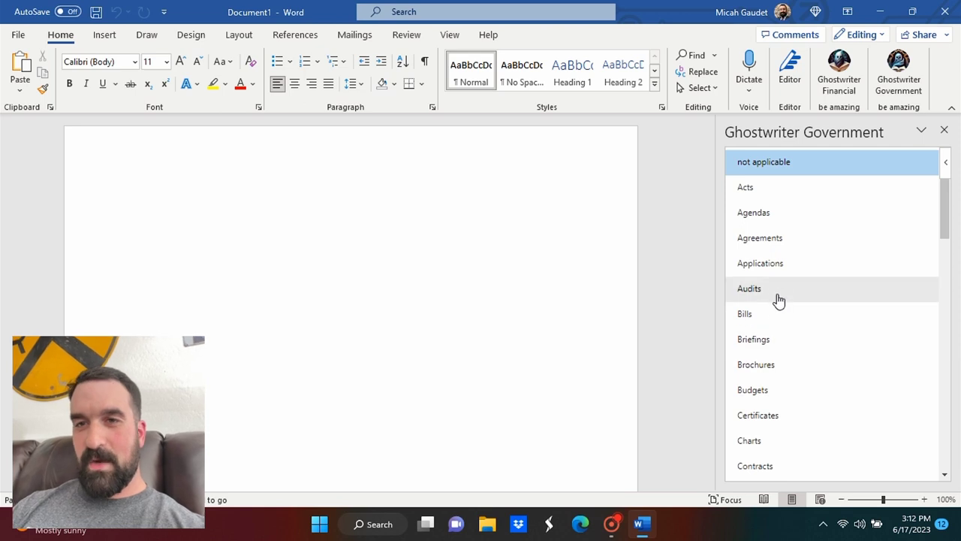
click(766, 389)
click(784, 427)
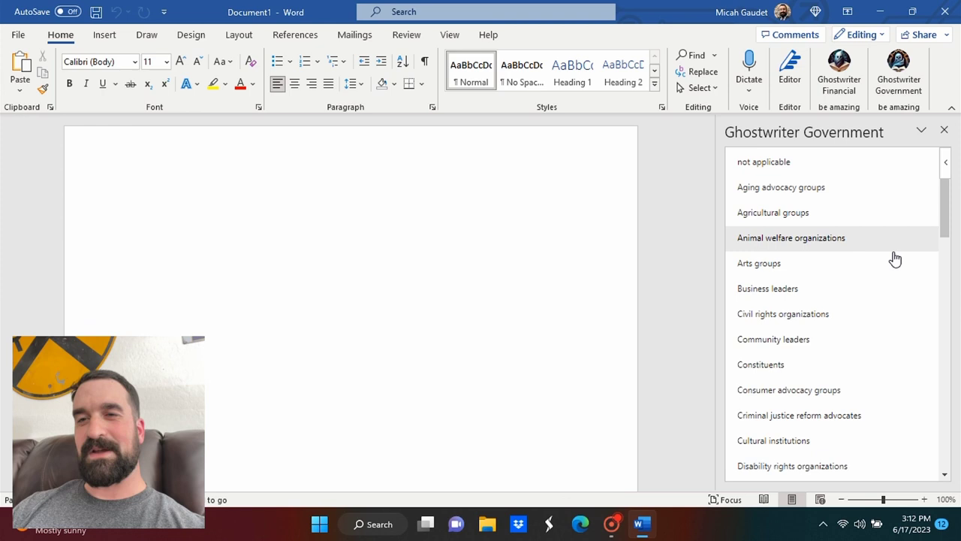
drag(938, 211, 944, 368)
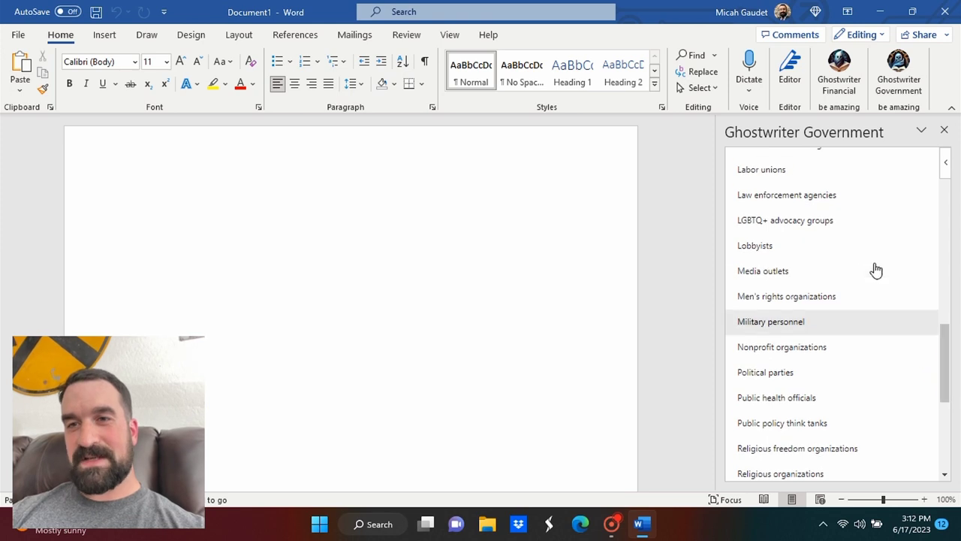
click(831, 202)
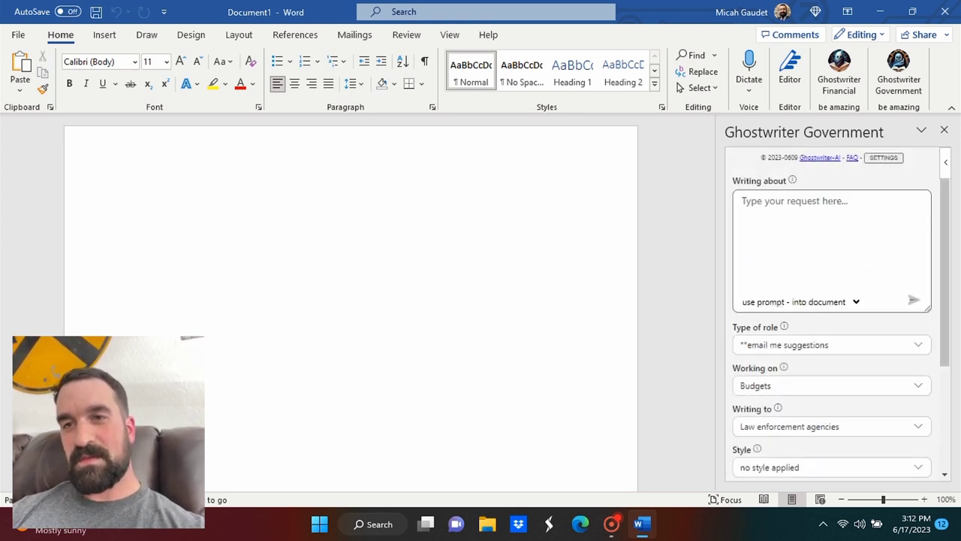
Step: Set Style to Analytical and Type of role to Data analysts
click(887, 459)
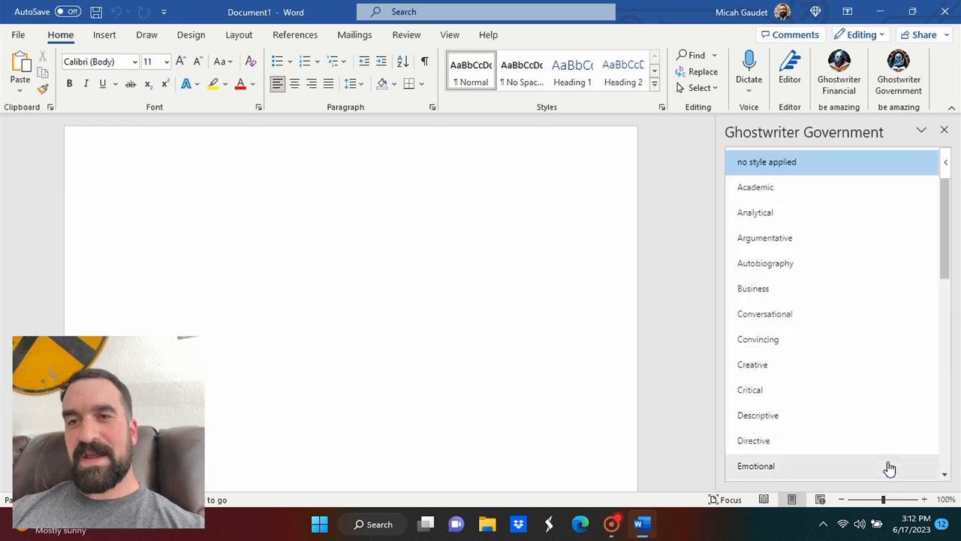
click(904, 213)
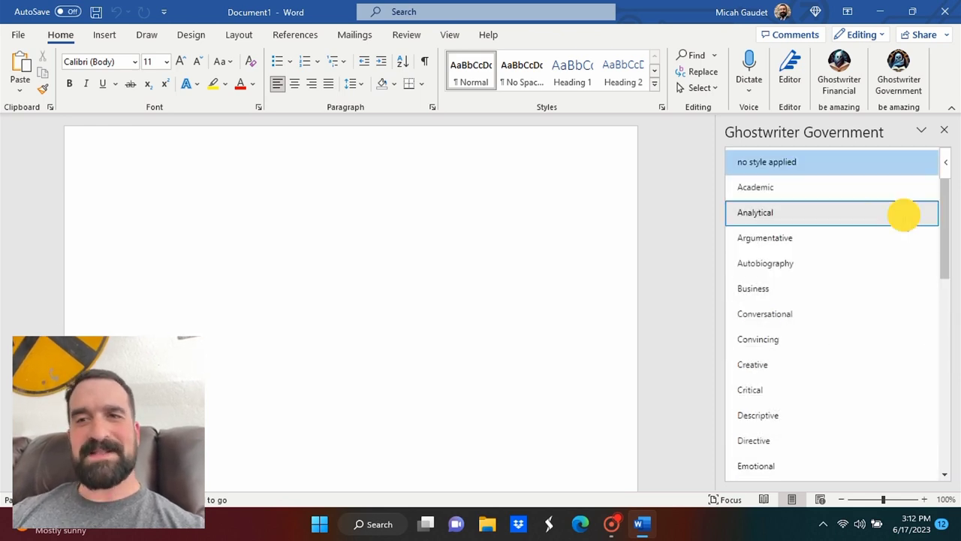
click(851, 345)
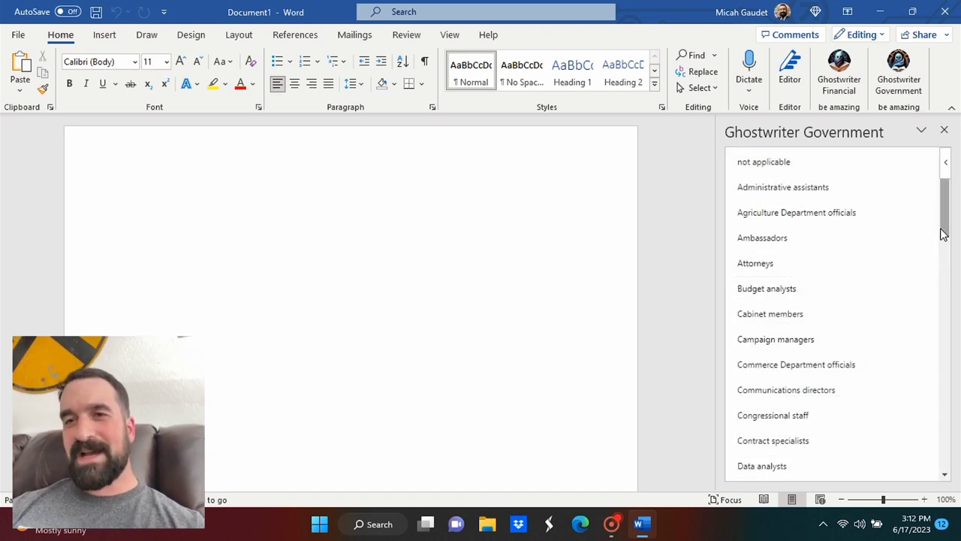
drag(942, 236, 936, 259)
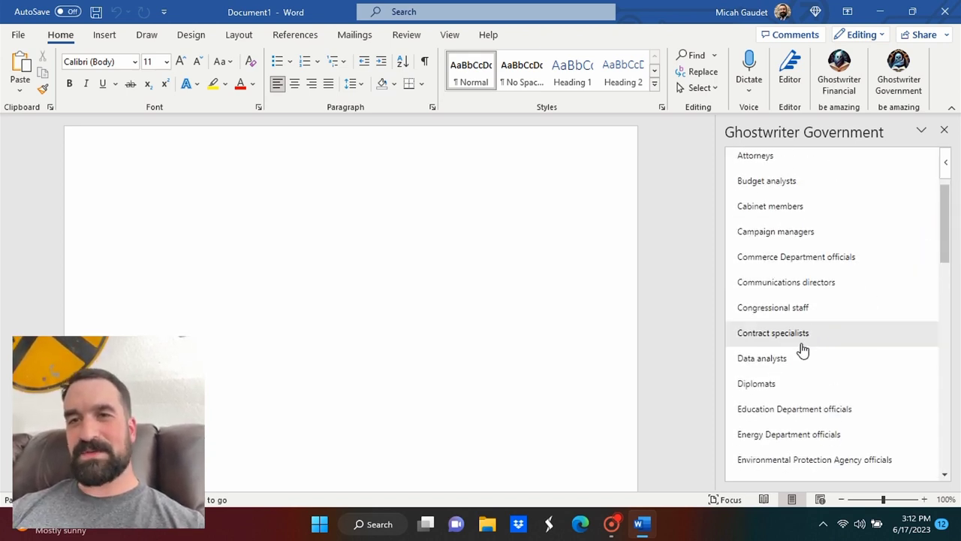
click(793, 362)
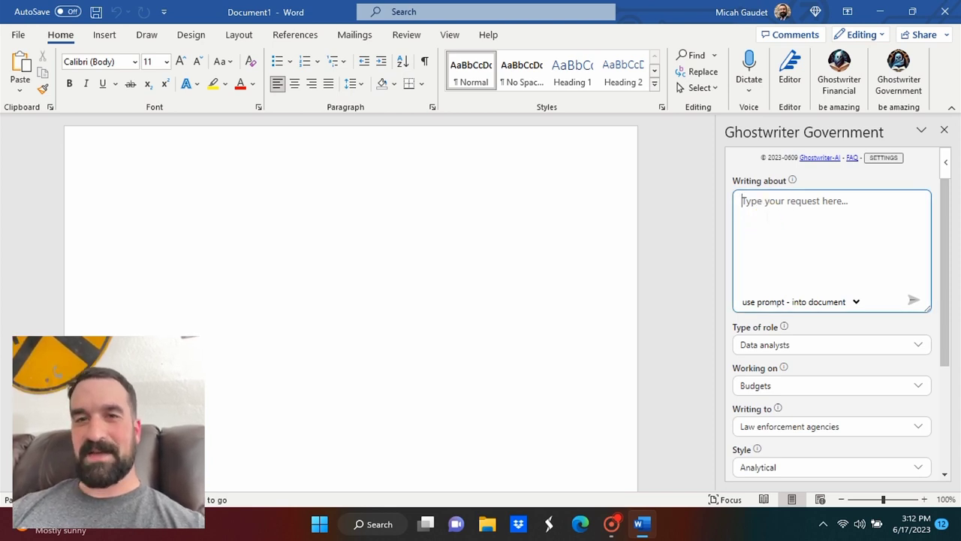
Step: Submit a prompt for an RFP outline to buy Axon body cameras for police officers, including storage costs
text(write a)
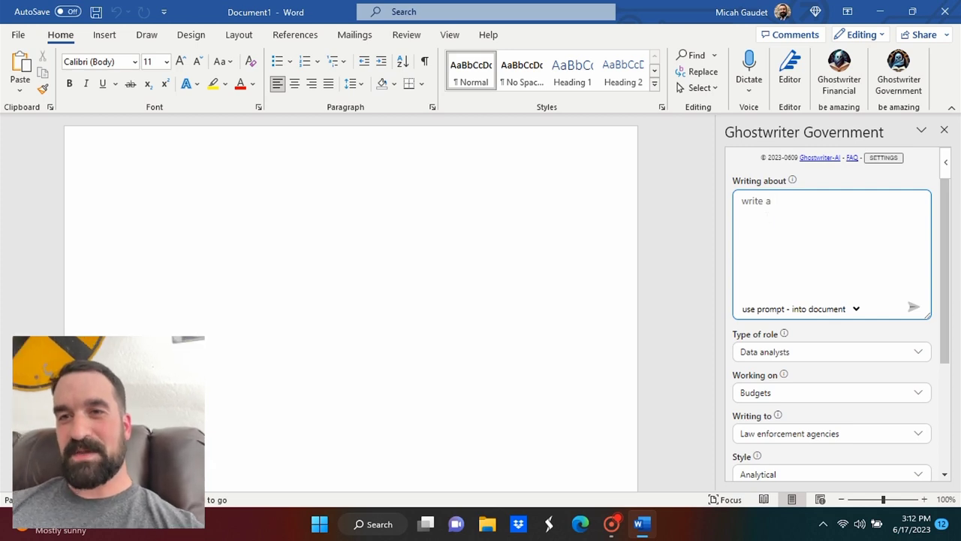
text(n outline)
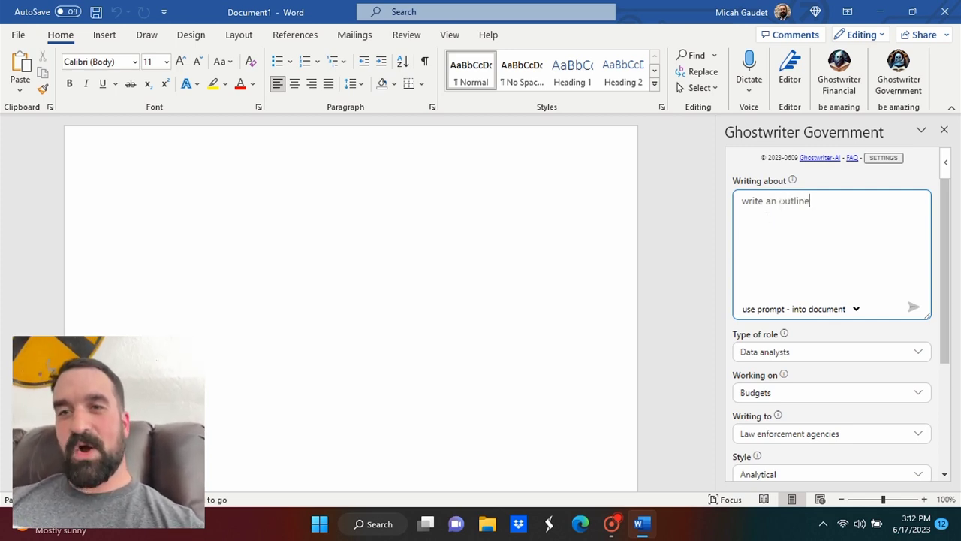
text( for a bs)
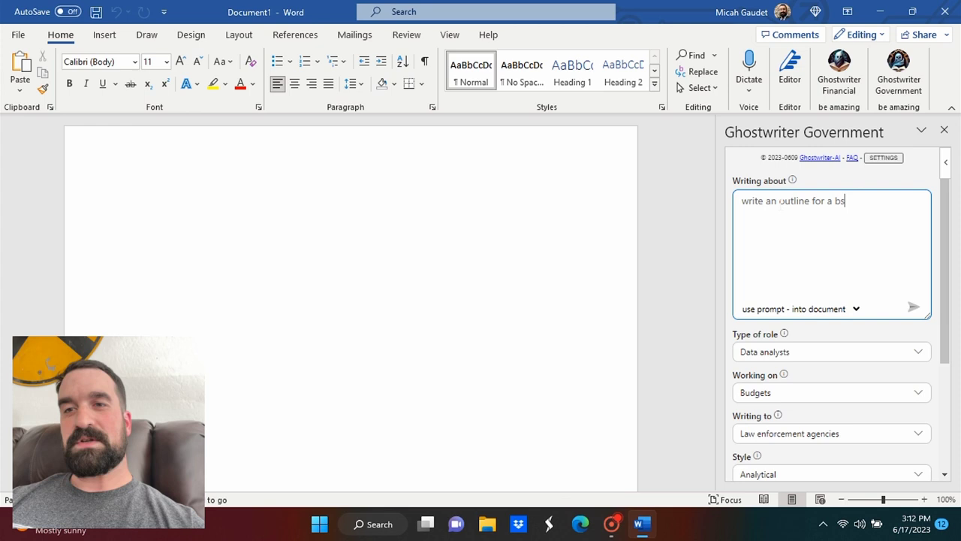
text(uiness co)
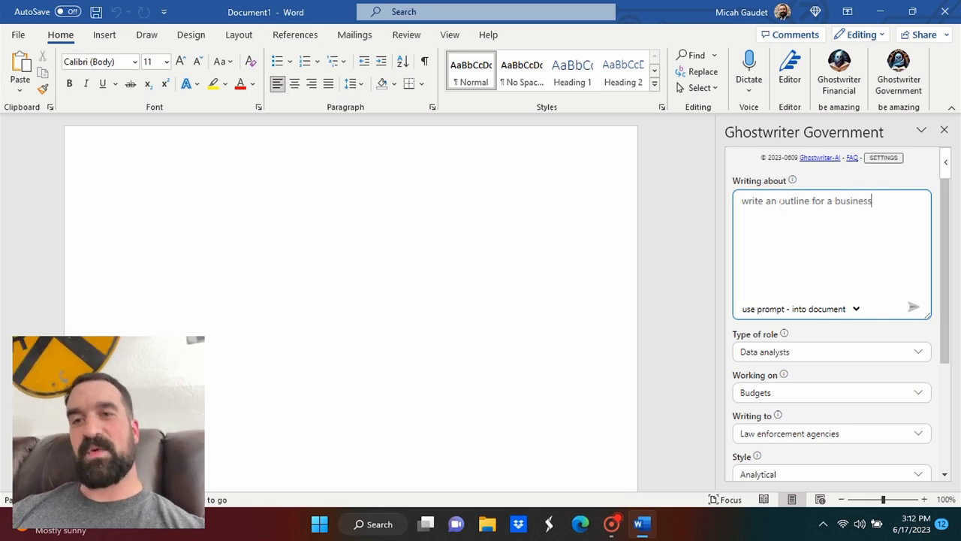
key(BackSpace)
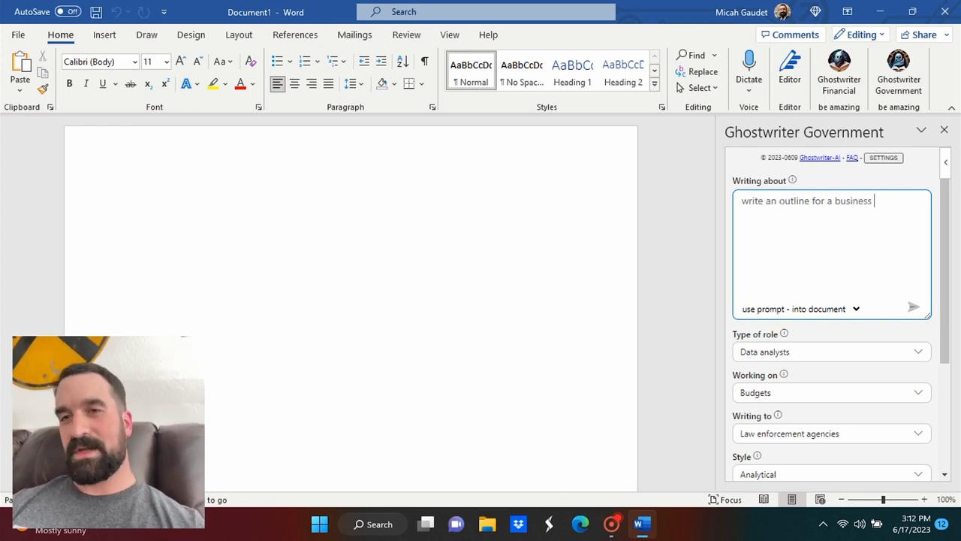
key(ctrl+BackSpace)
key(ctrl+BackSpace)
text(a)
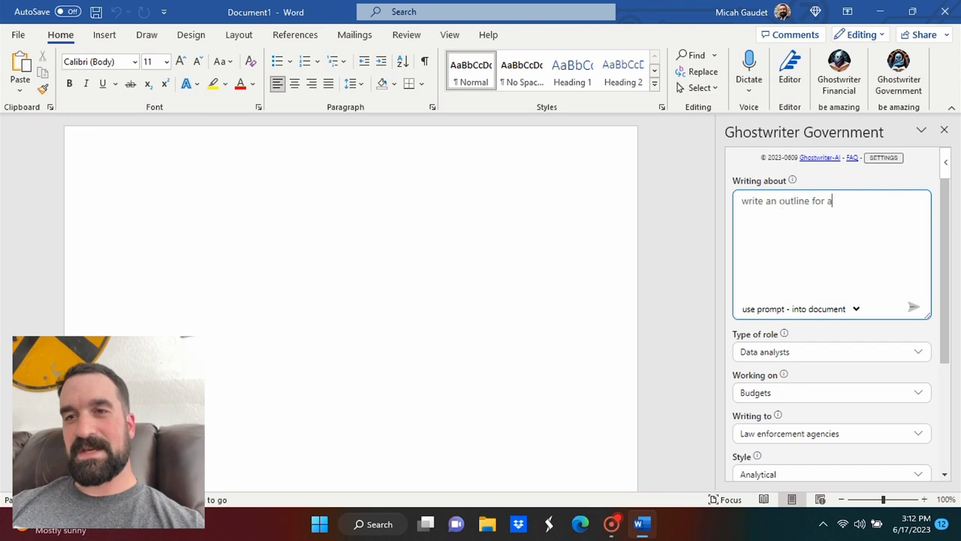
text(n RF)
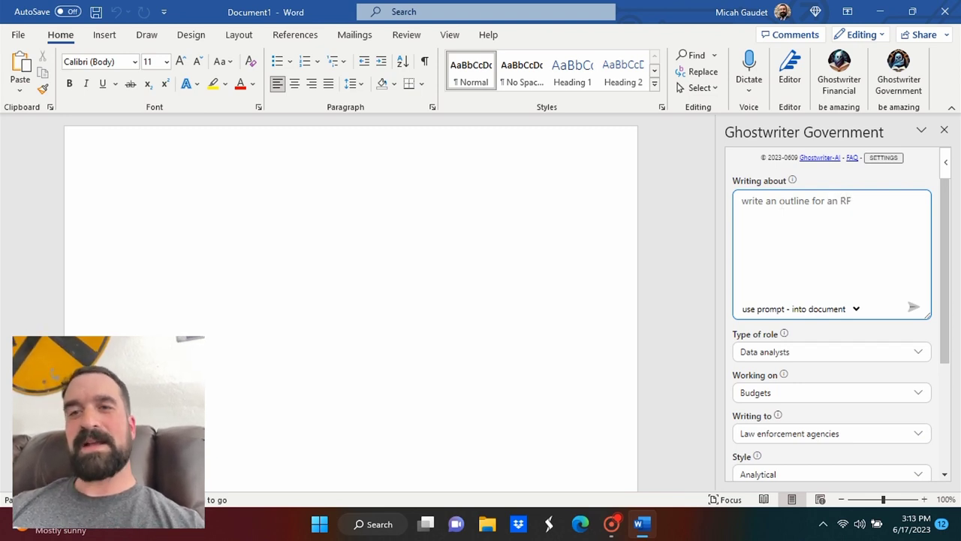
text(P to)
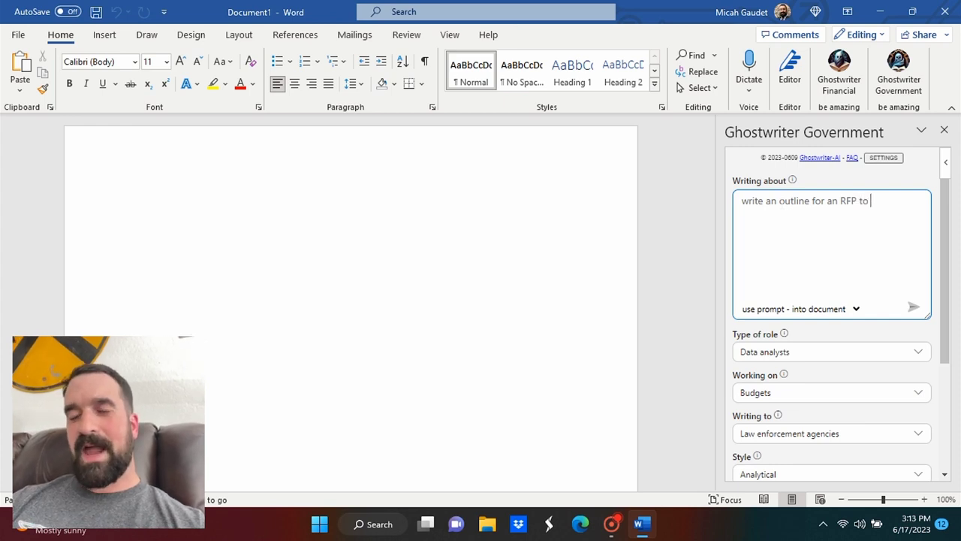
text( purchase )
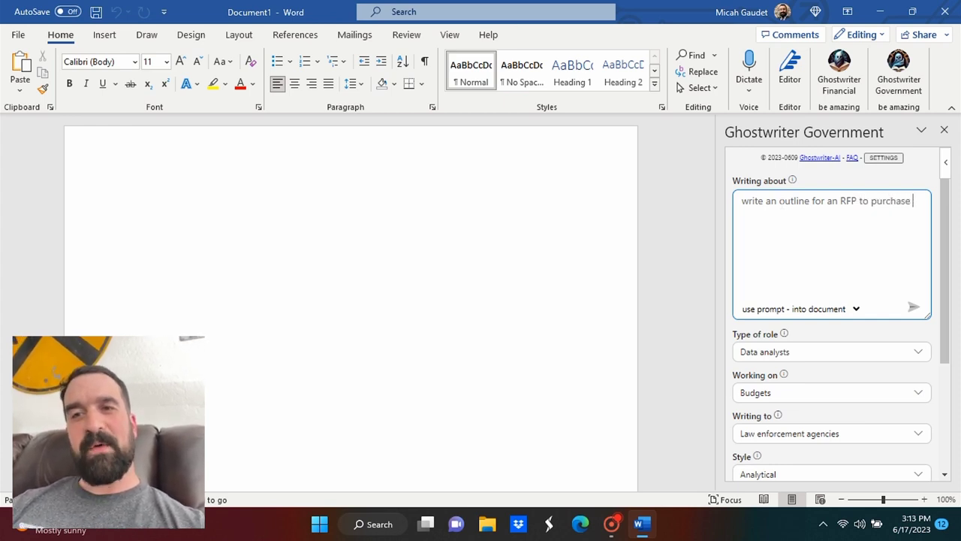
text(axon )
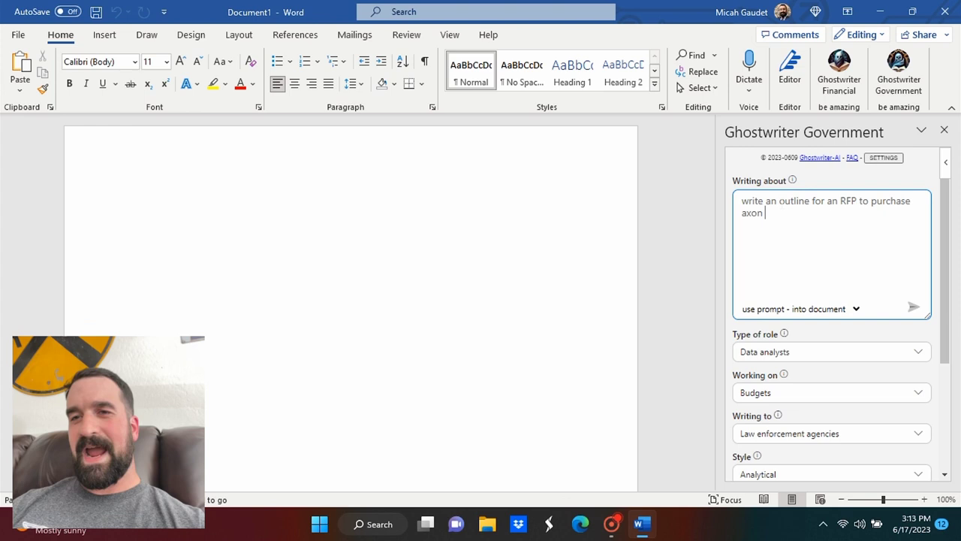
text(body camer)
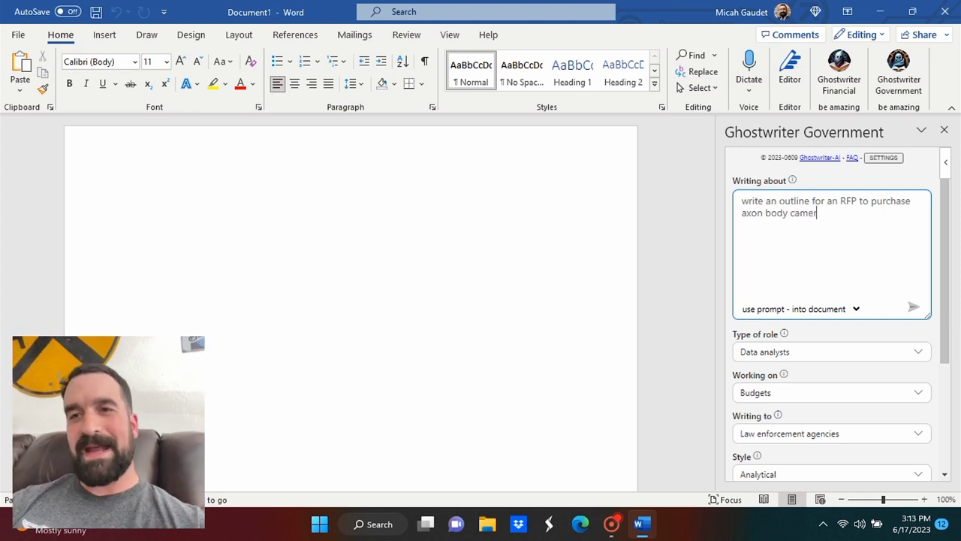
text(as for 8)
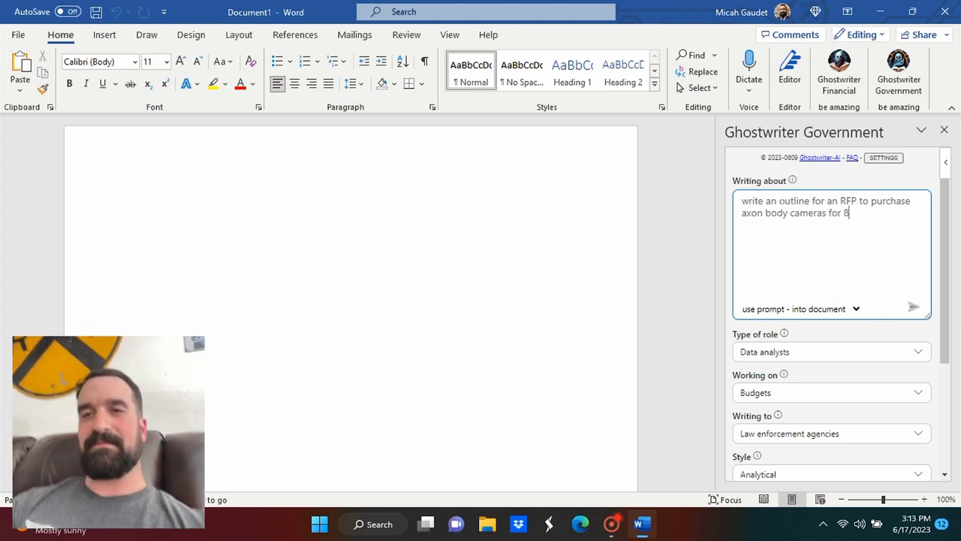
key(BackSpace)
text(95 p)
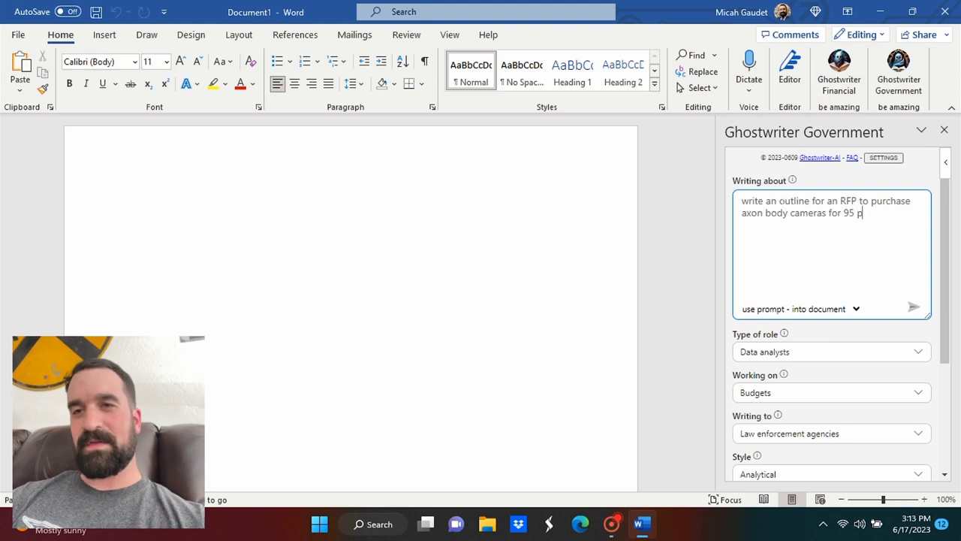
text(olice officers)
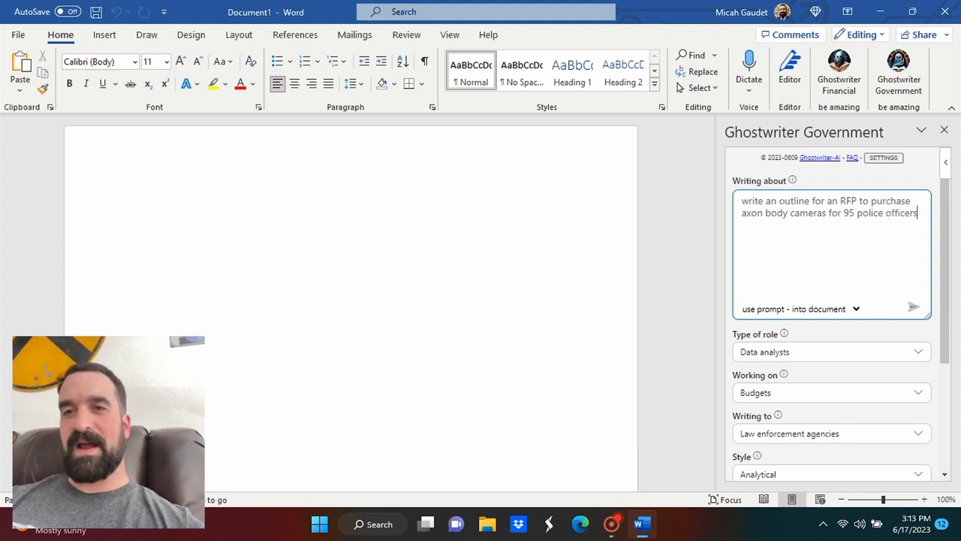
text(. include )
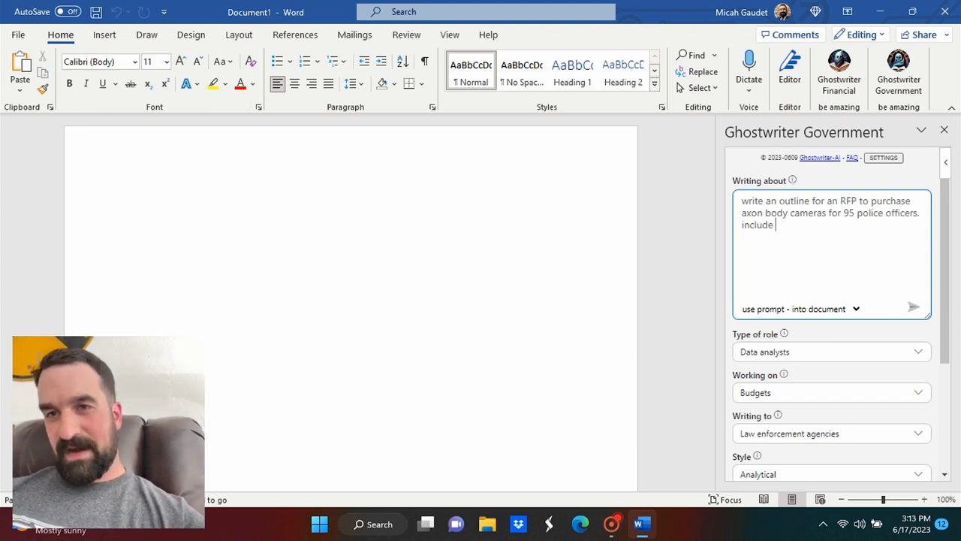
text(cost of )
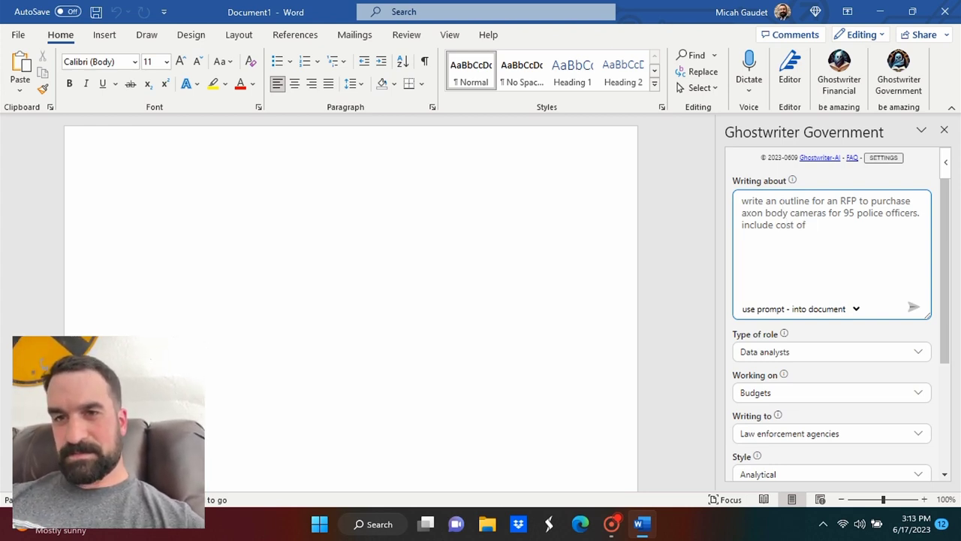
text(storag)
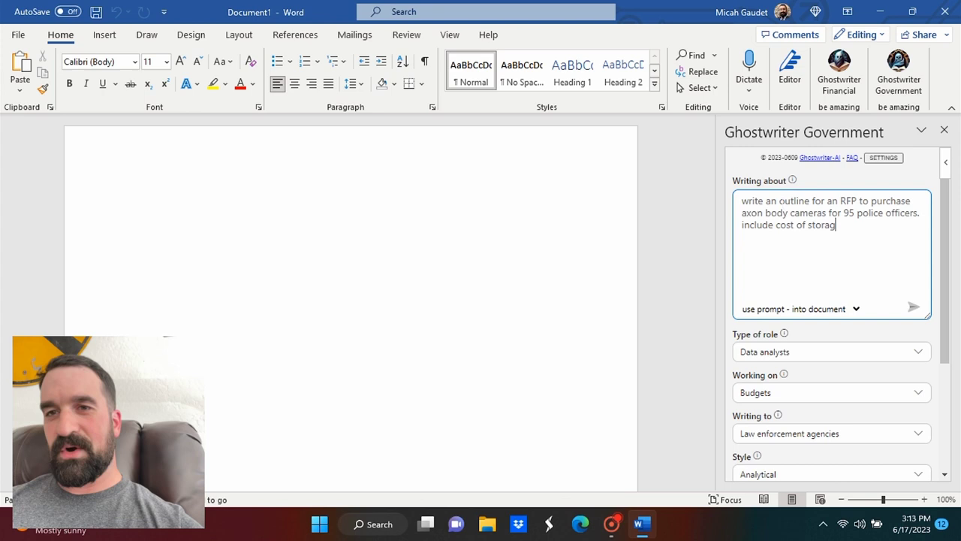
text(e an)
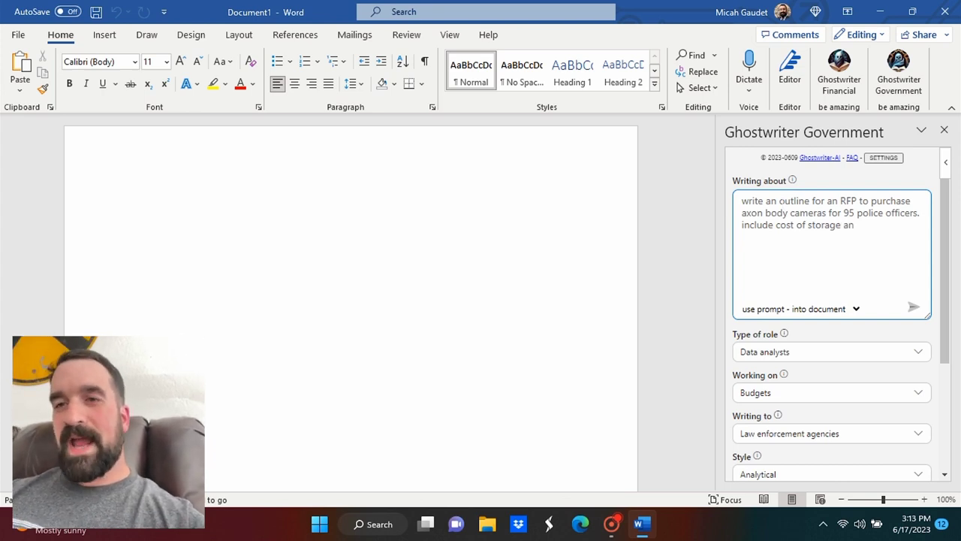
key(BackSpace)
key(BackSpace)
text(and )
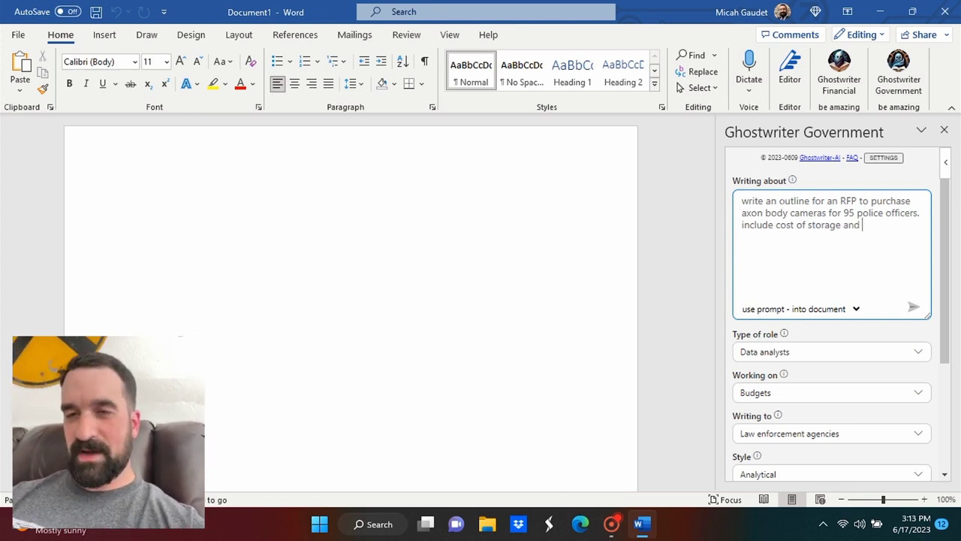
text(such like that)
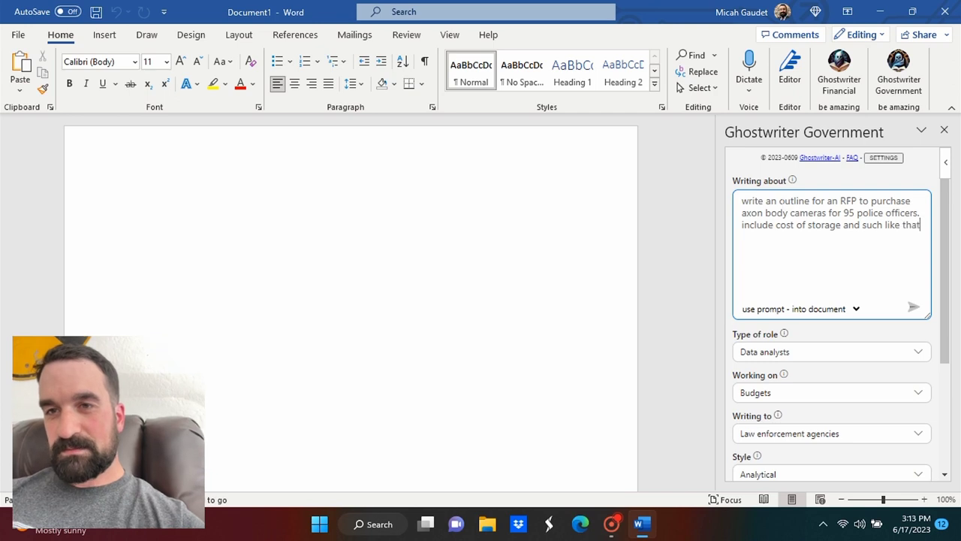
click(914, 308)
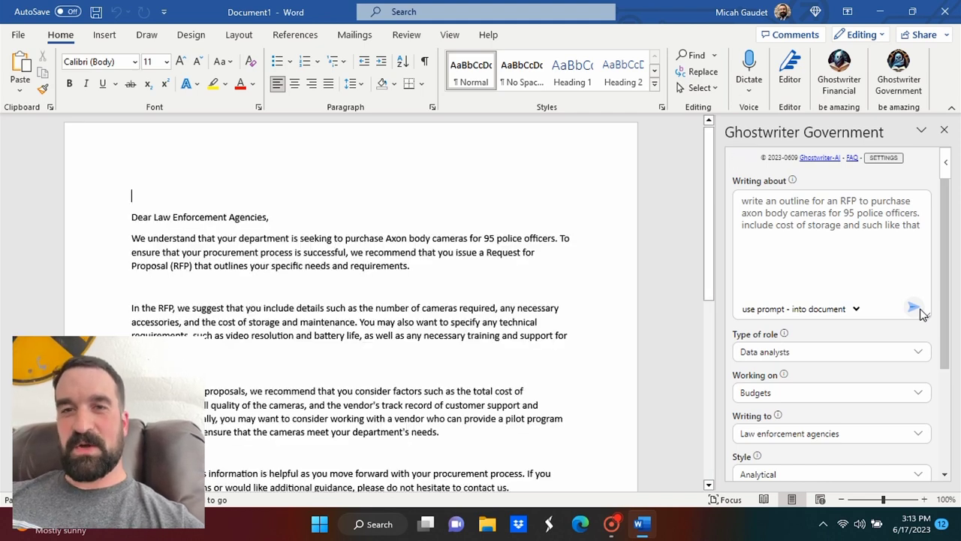
Step: Insert a page break after the end of the generated Axon body camera RFP letter
click(922, 314)
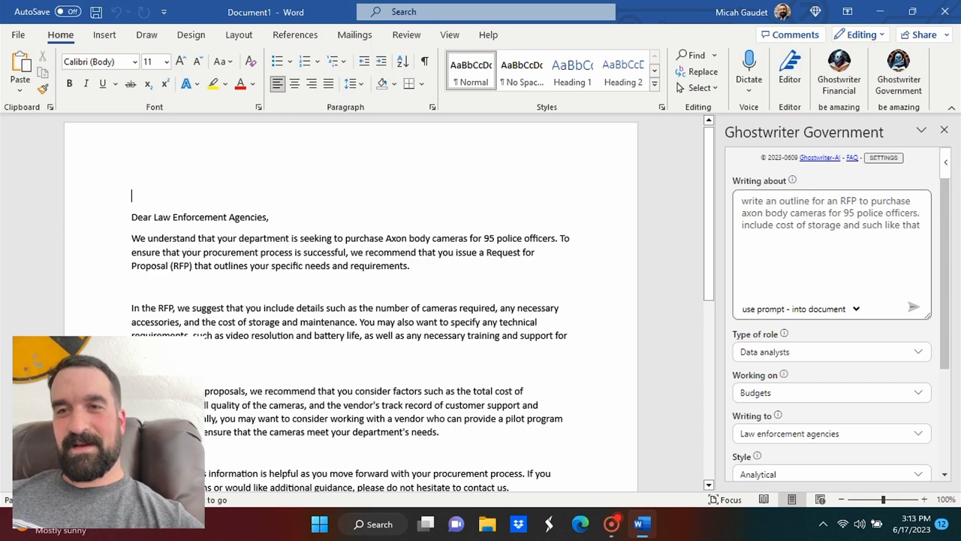
drag(708, 220, 712, 301)
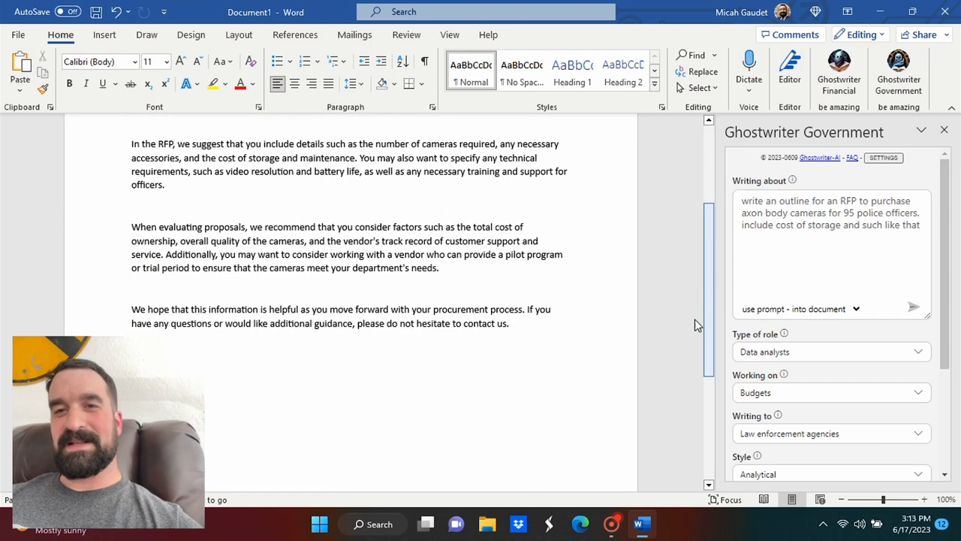
click(469, 385)
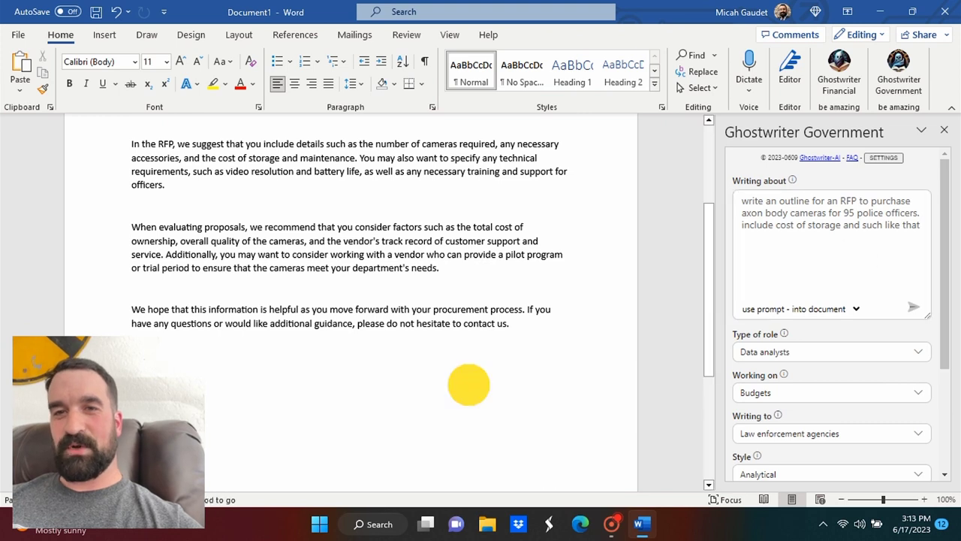
click(447, 405)
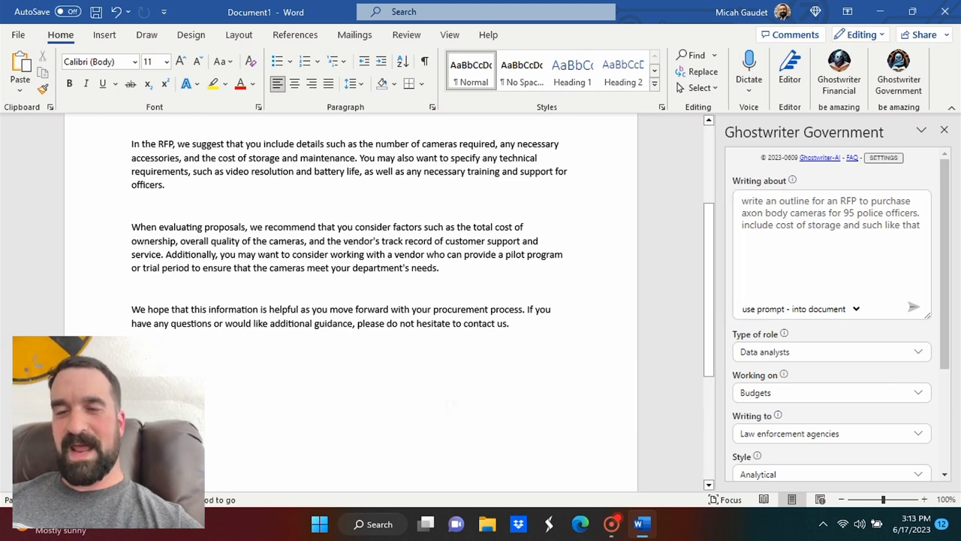
key(ctrl+Return)
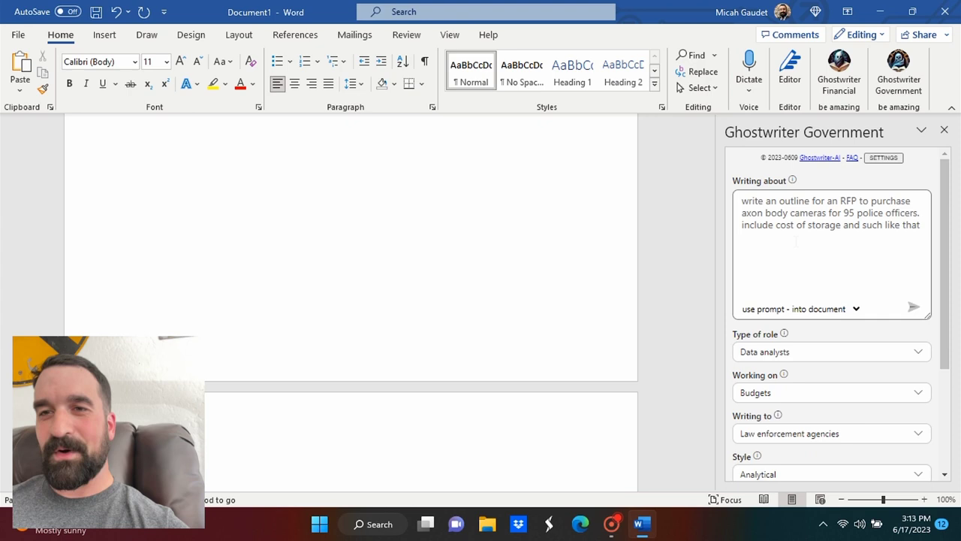
Step: Replace the prompt with a police chief's memo to the procurement officer requesting $10000 of body armor from carryover funds
triple_click(817, 221)
text(wr)
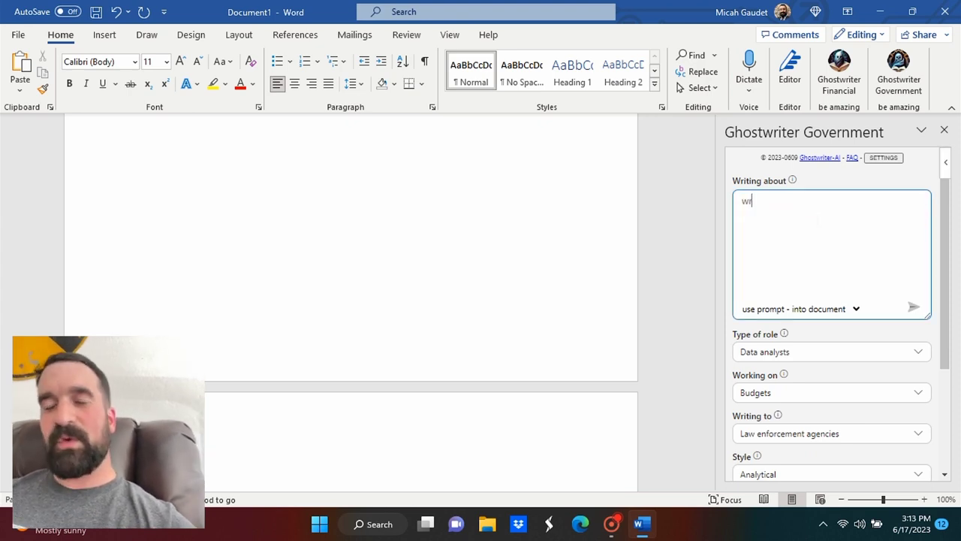
text(ite a memo to)
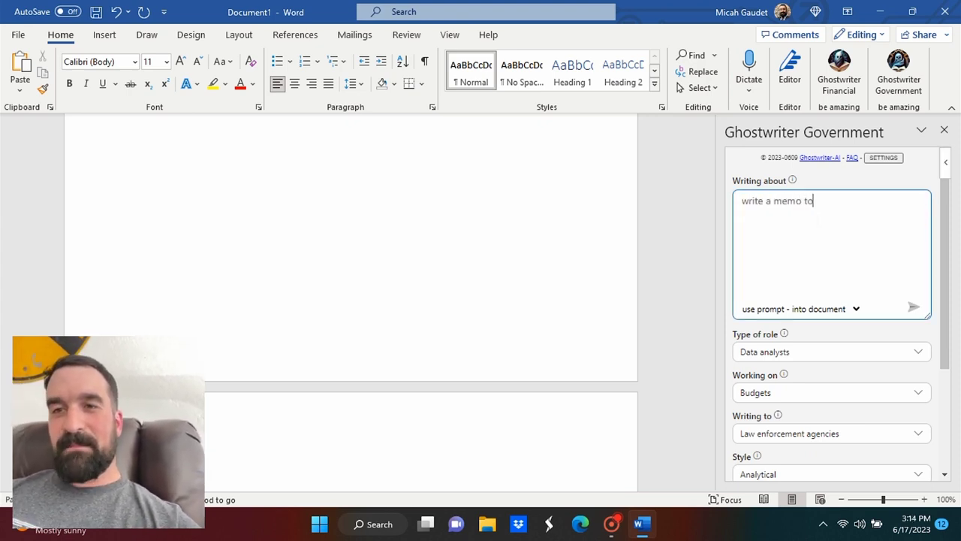
text( the chi)
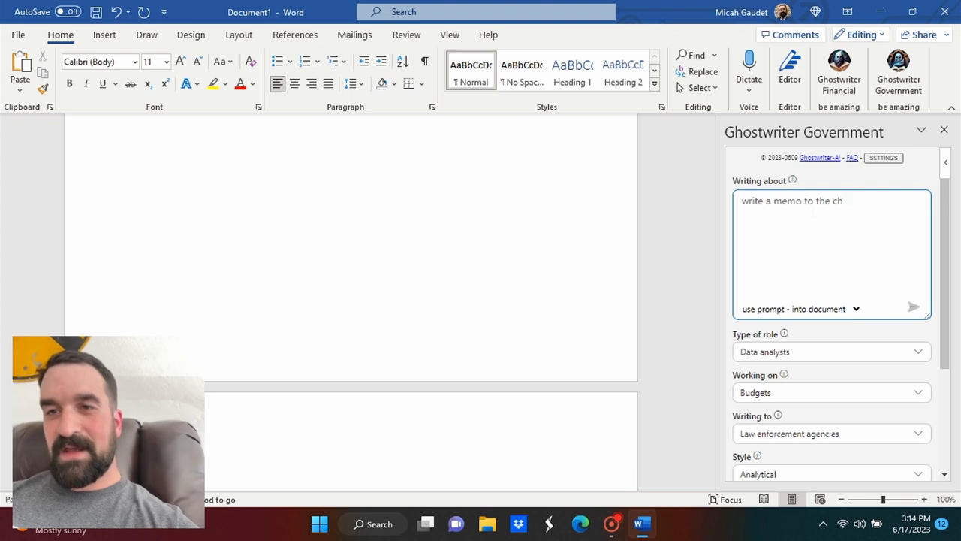
key(BackSpace)
key(BackSpace)
text(procurement f)
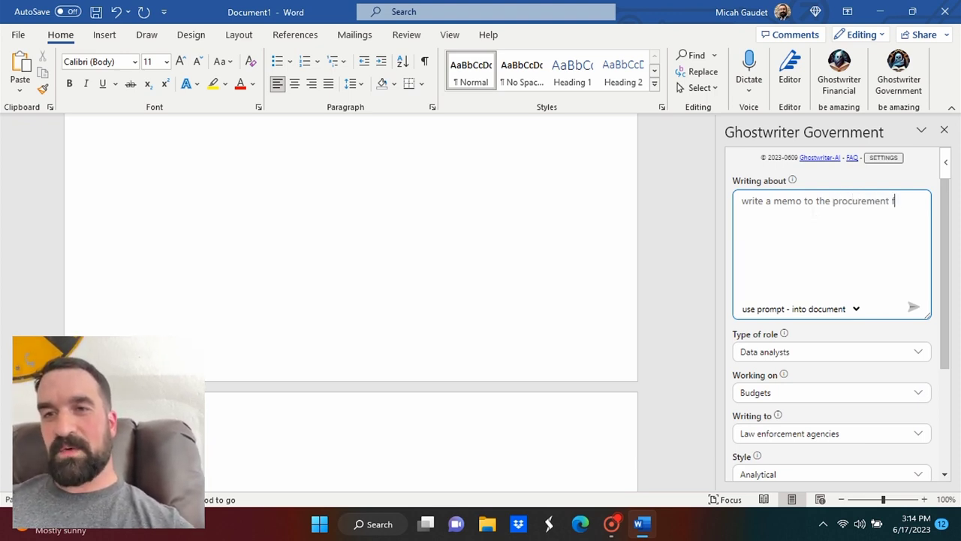
text(fficer J)
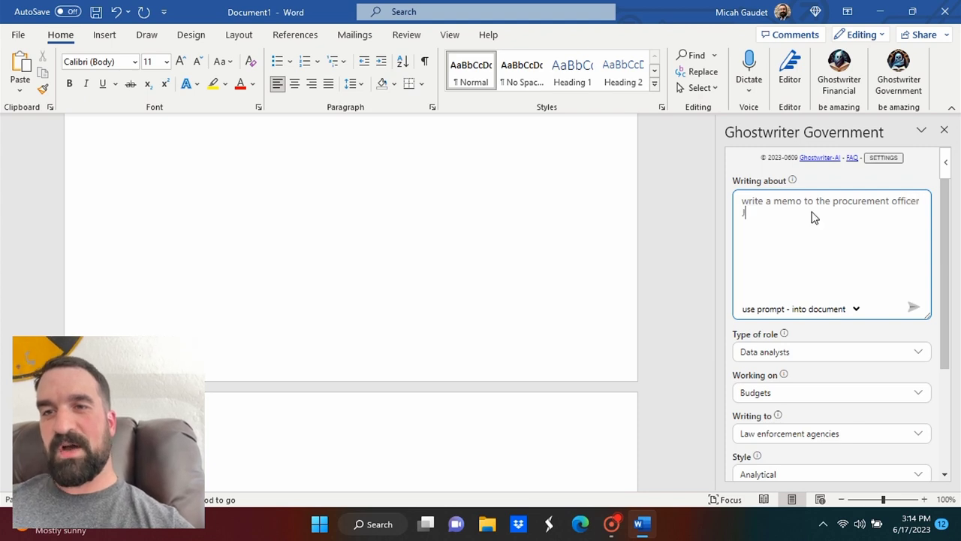
text(an)
key(BackSpace)
key(BackSpace)
text(im )
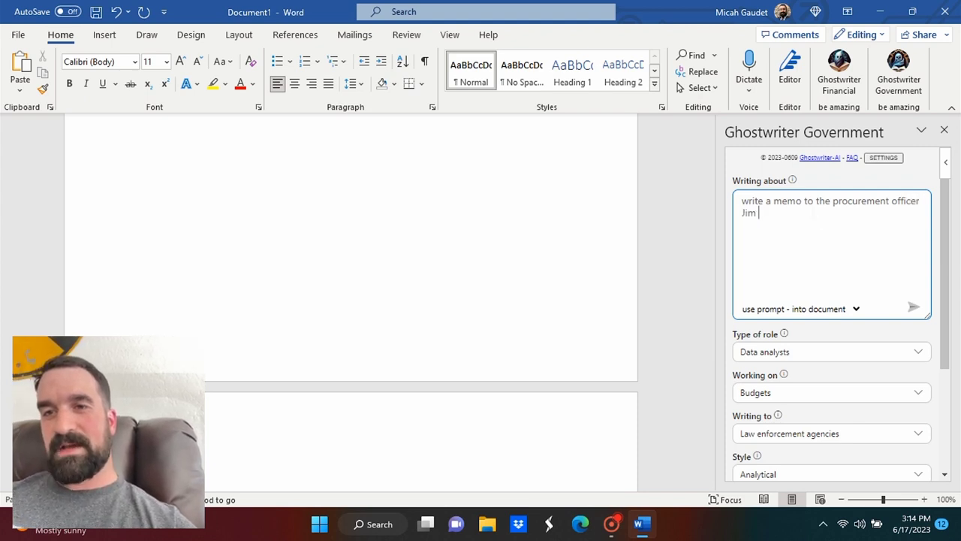
text(Doe)
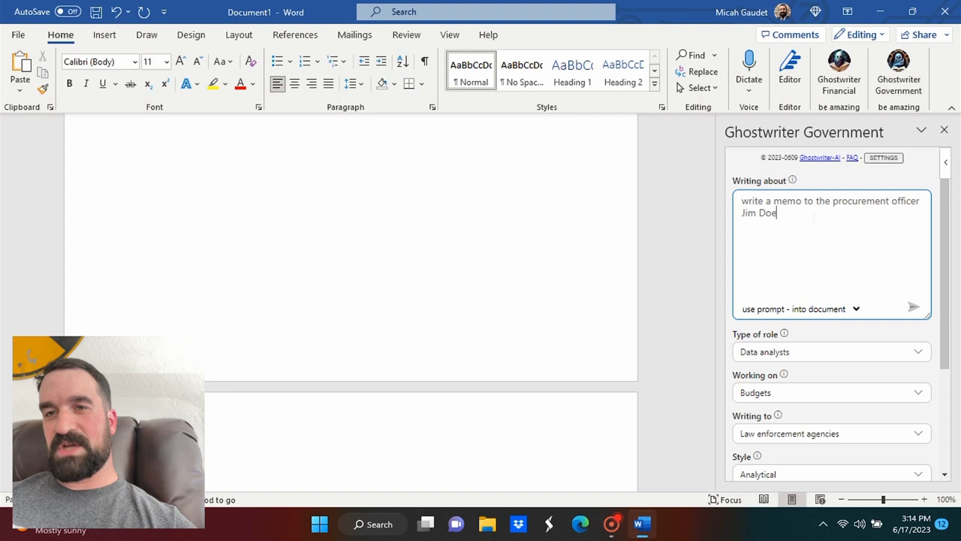
text( from Poli)
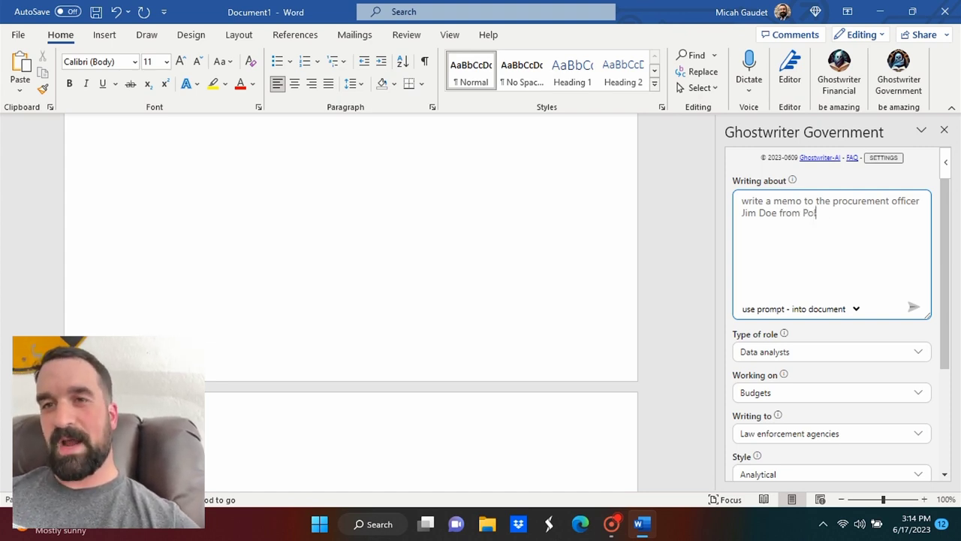
text(ce Chief J)
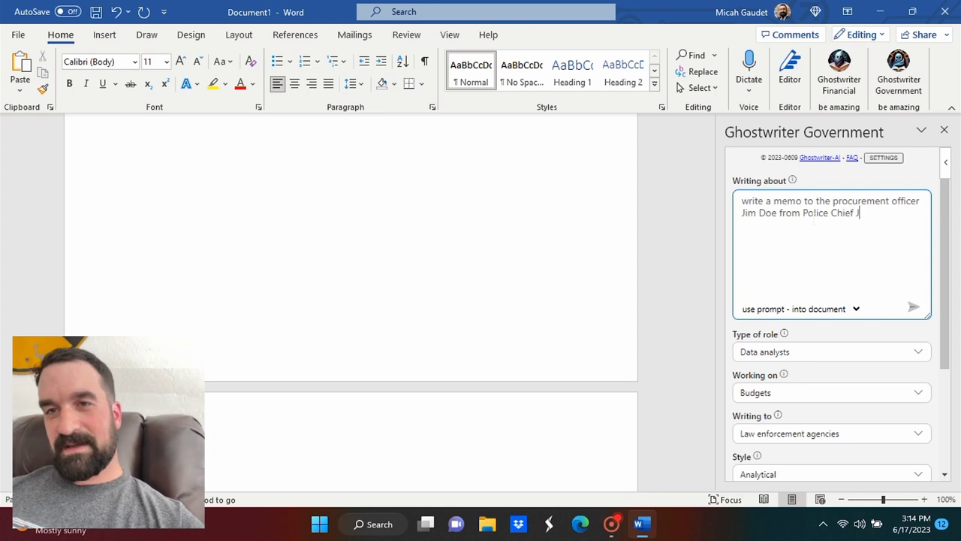
text(ane Doe)
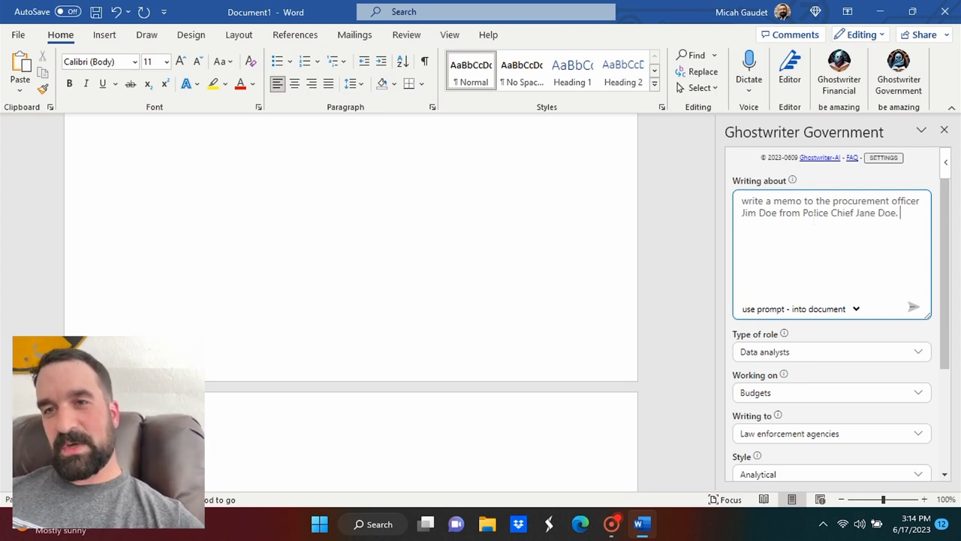
text(. Re)
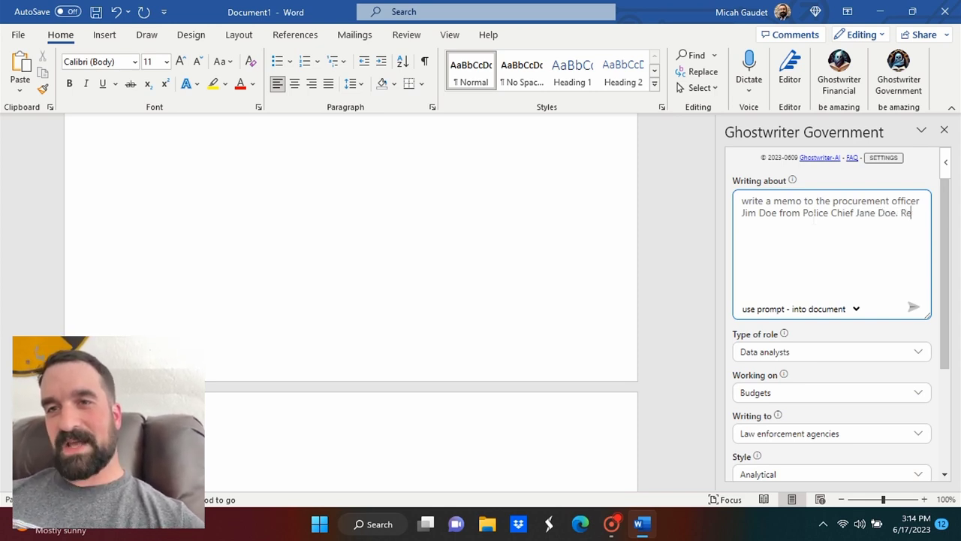
text(quest th)
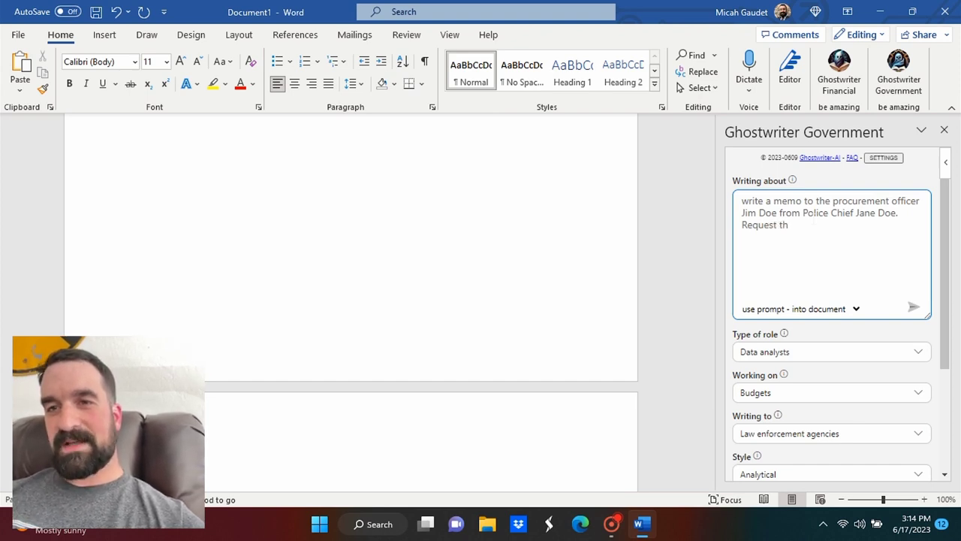
text(e purchas)
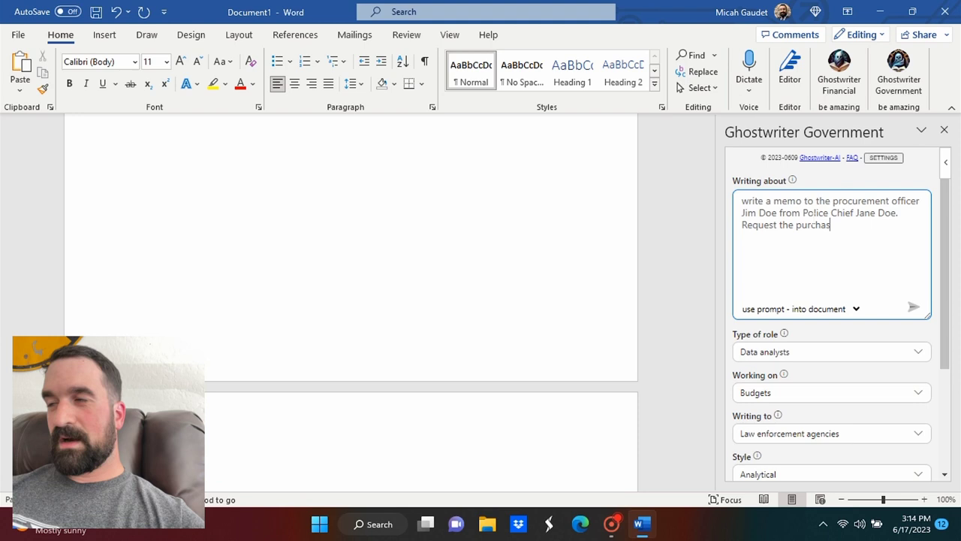
text(e of )
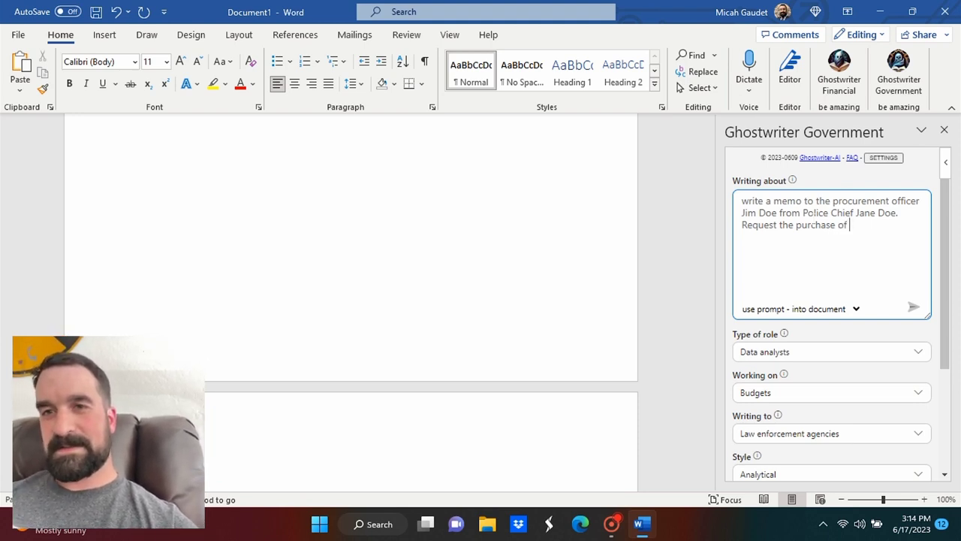
text($100)
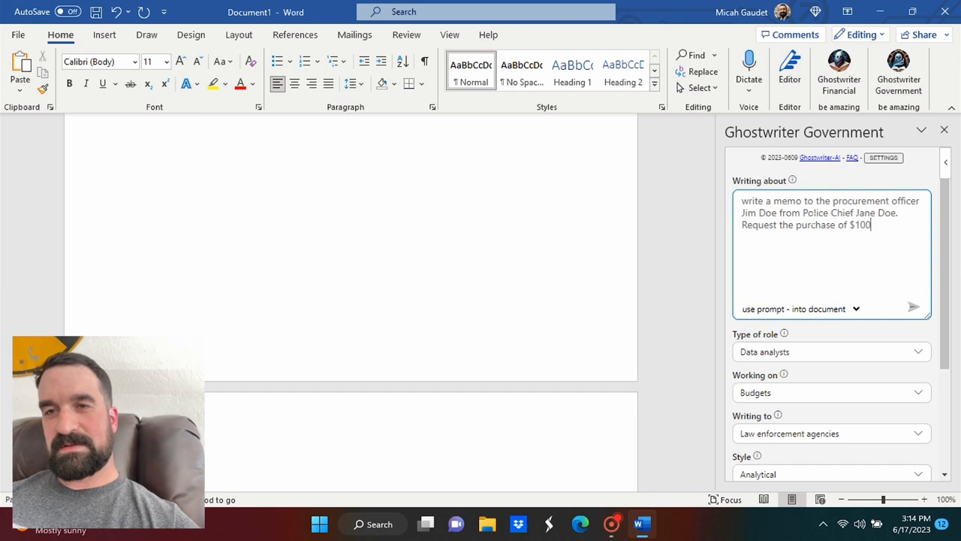
text(00 )
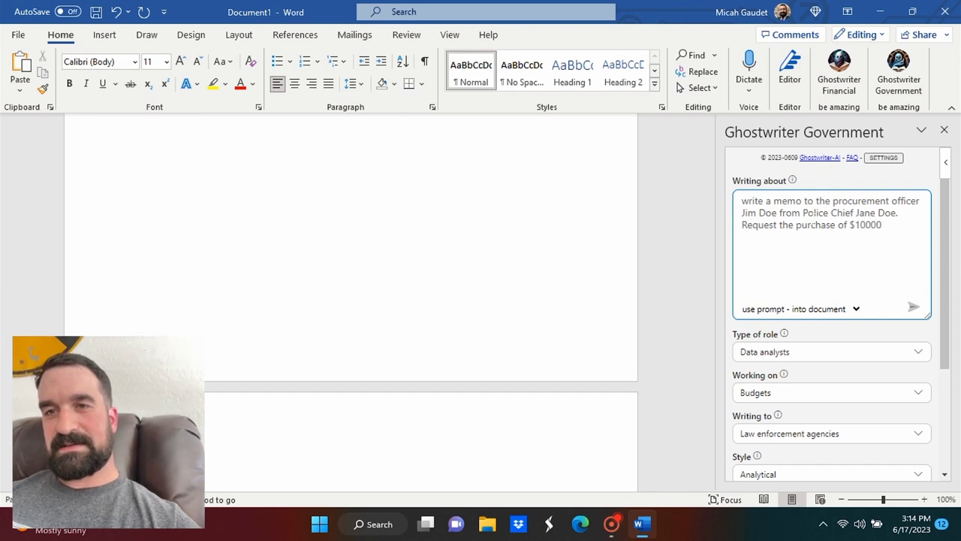
text(worth of)
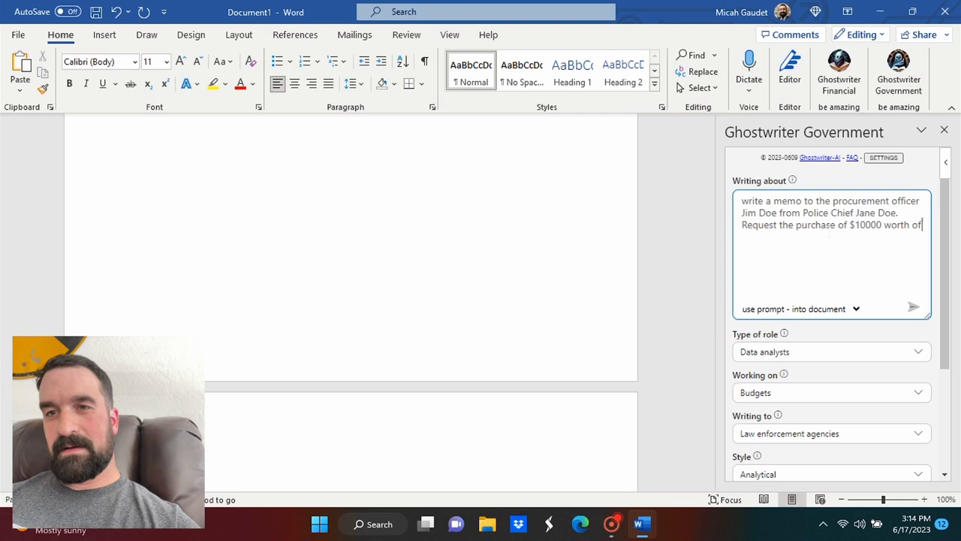
text(boody armo)
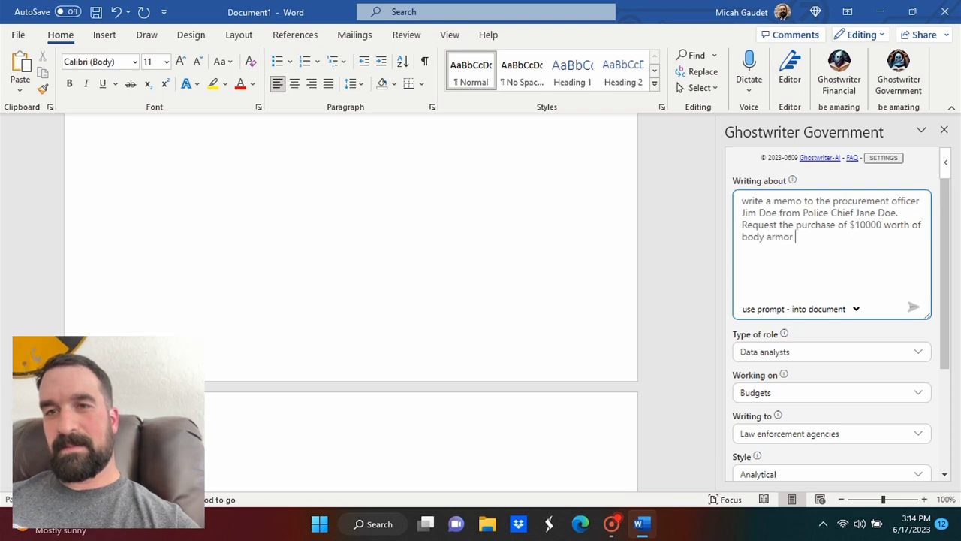
text(r using ca)
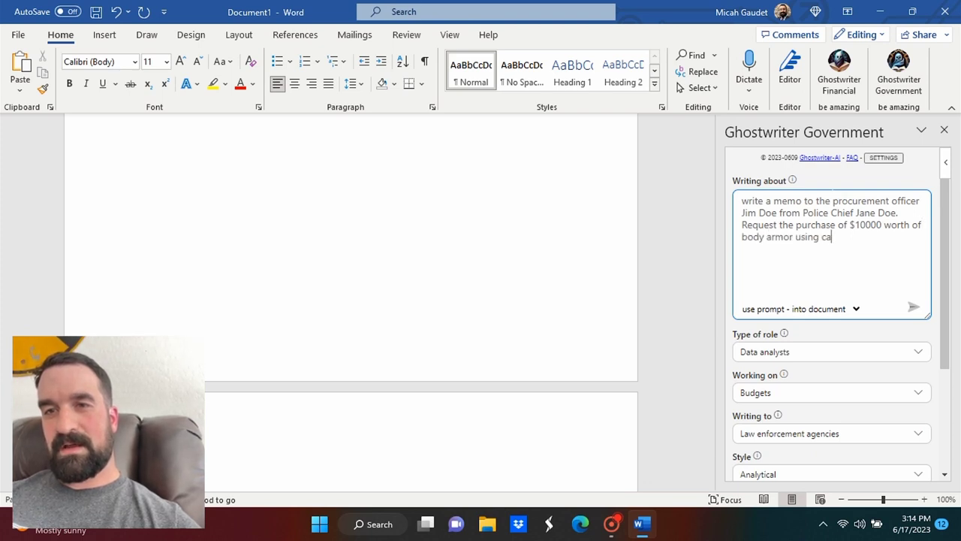
text(rryover fu)
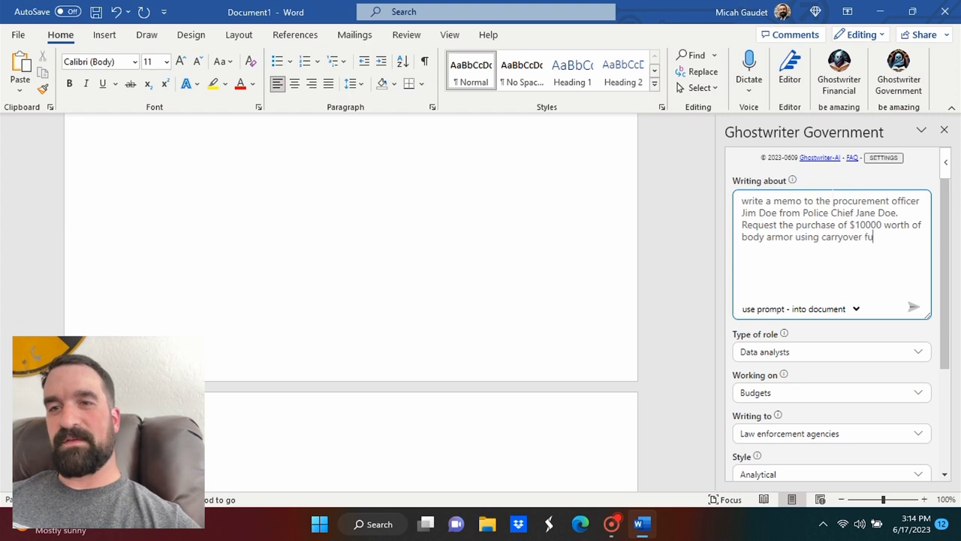
text(nds from the f)
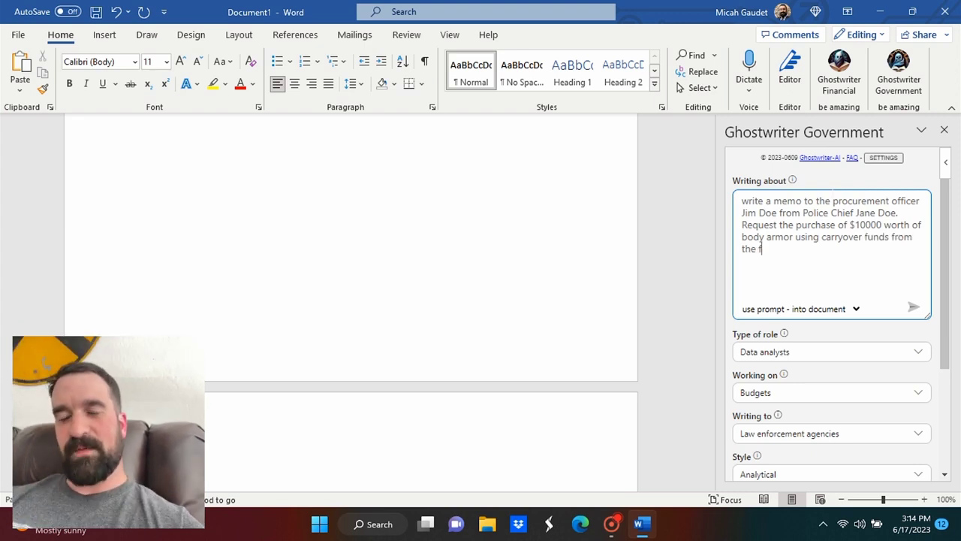
text(iscal year.)
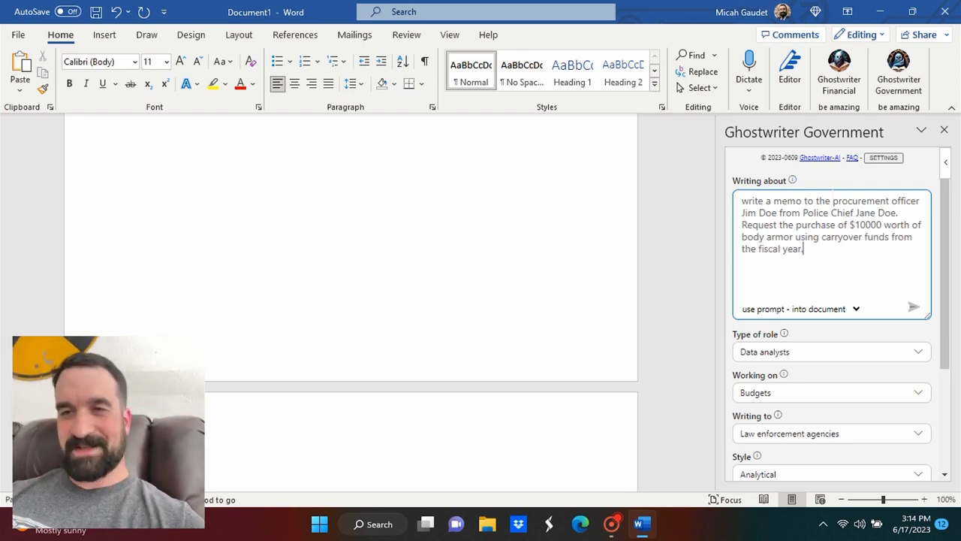
Step: Set Type of role to not applicable, Working on to Memorandums, and Writing to to not applicable
click(854, 351)
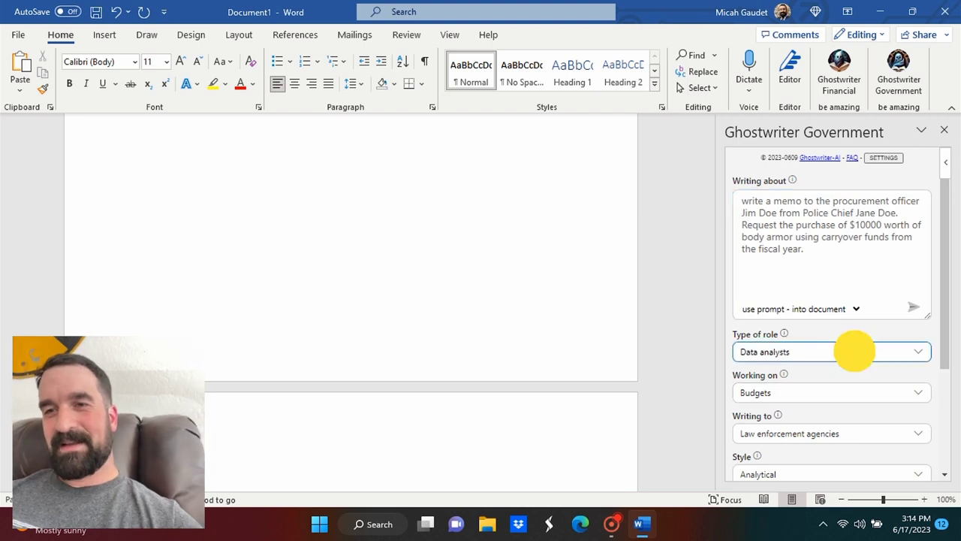
drag(940, 213, 919, 177)
click(823, 163)
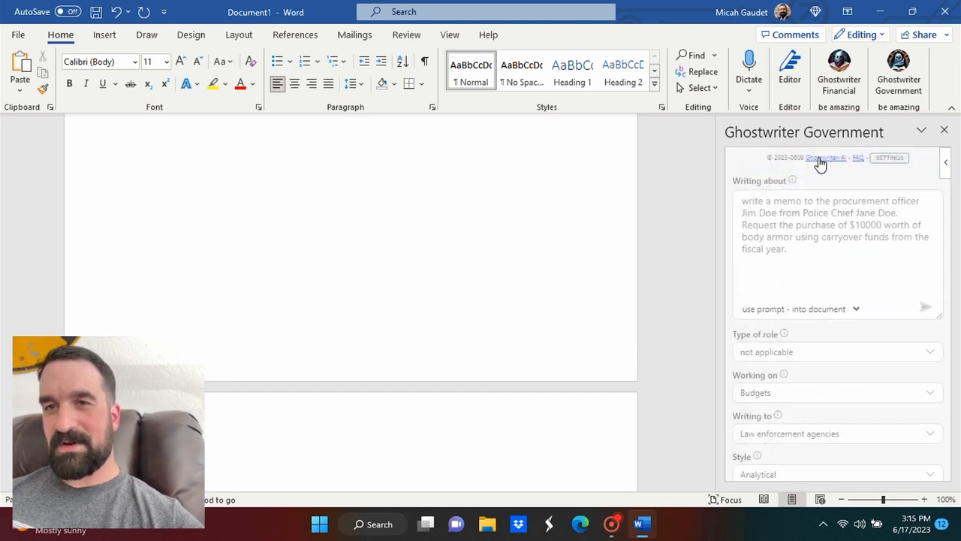
click(823, 394)
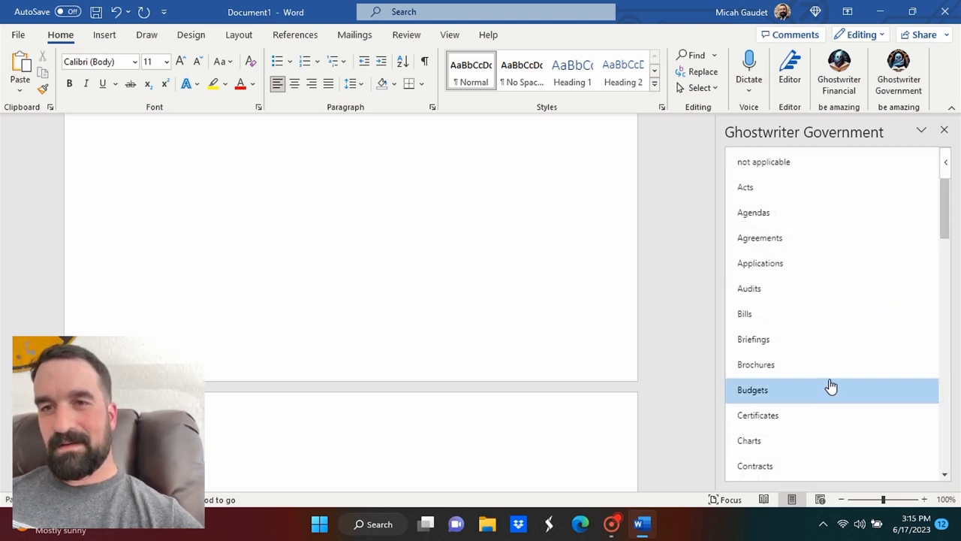
drag(946, 221, 935, 372)
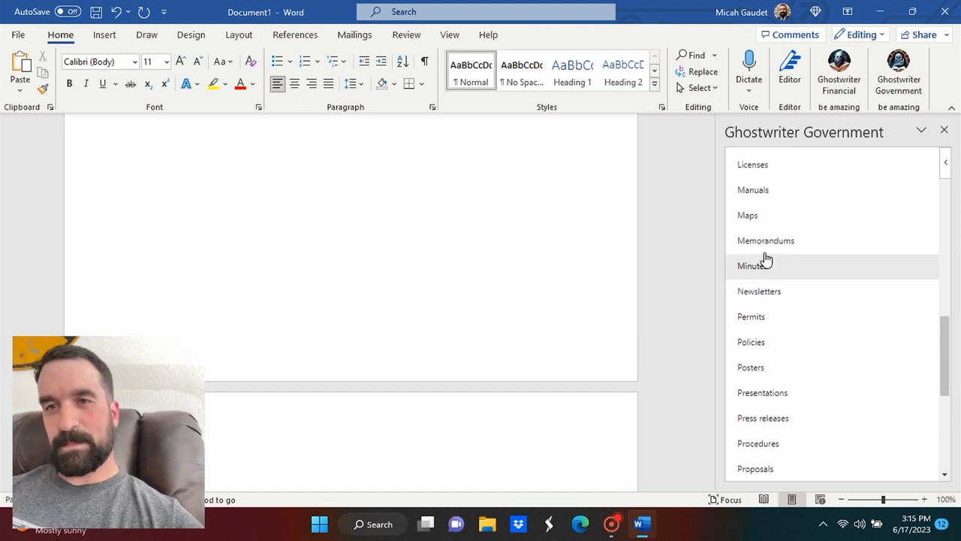
click(765, 241)
click(796, 434)
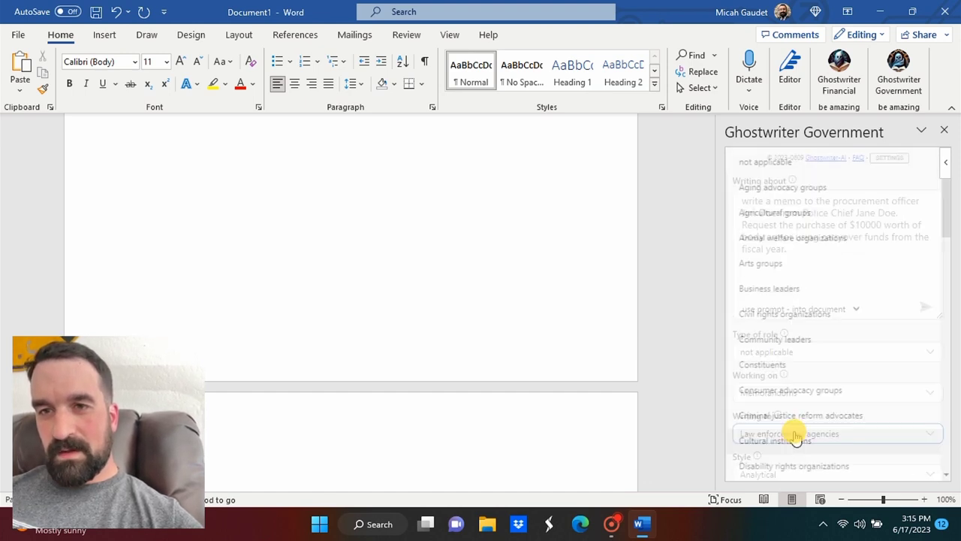
click(826, 162)
Step: Submit the body-armor memo prompt so the memo generates into the document
click(915, 310)
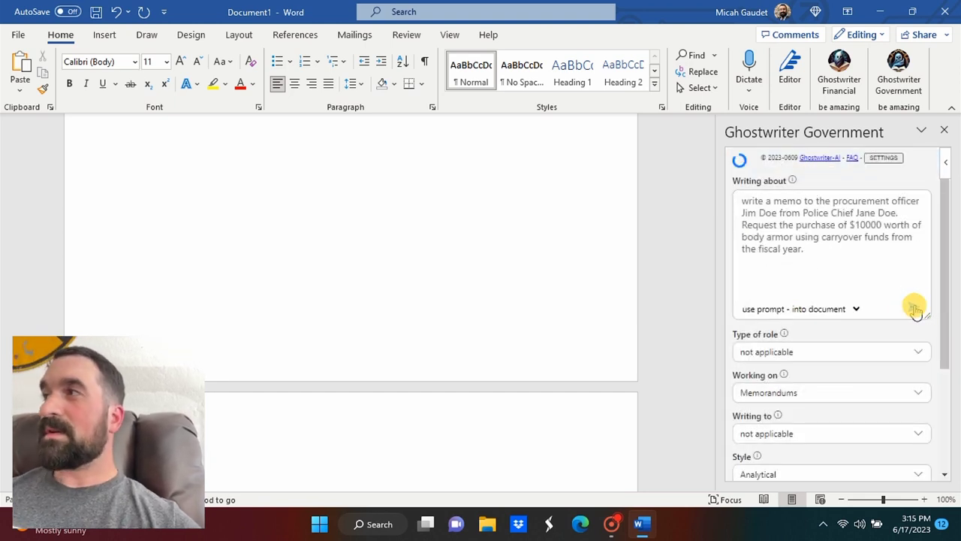